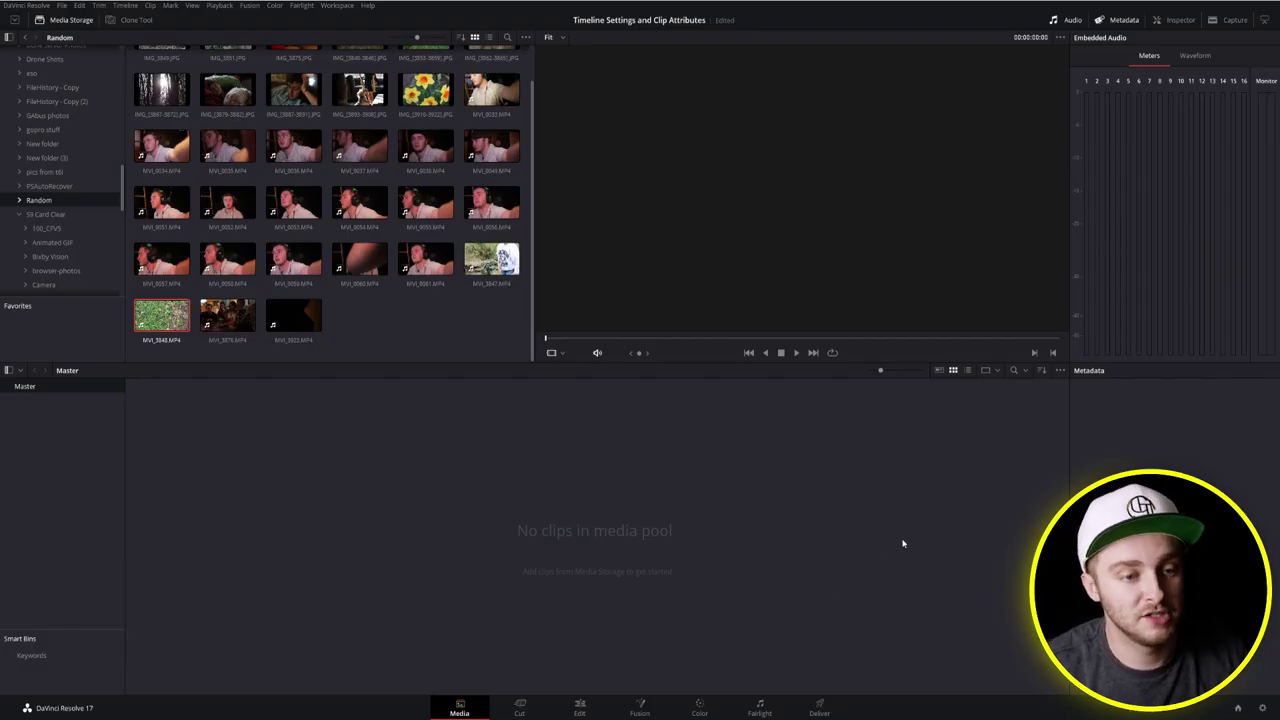
- Add MVI_3848.MP4 to the Master bin and decline the project frame-rate change prompt
left_click_drag(162, 318, 355, 522)
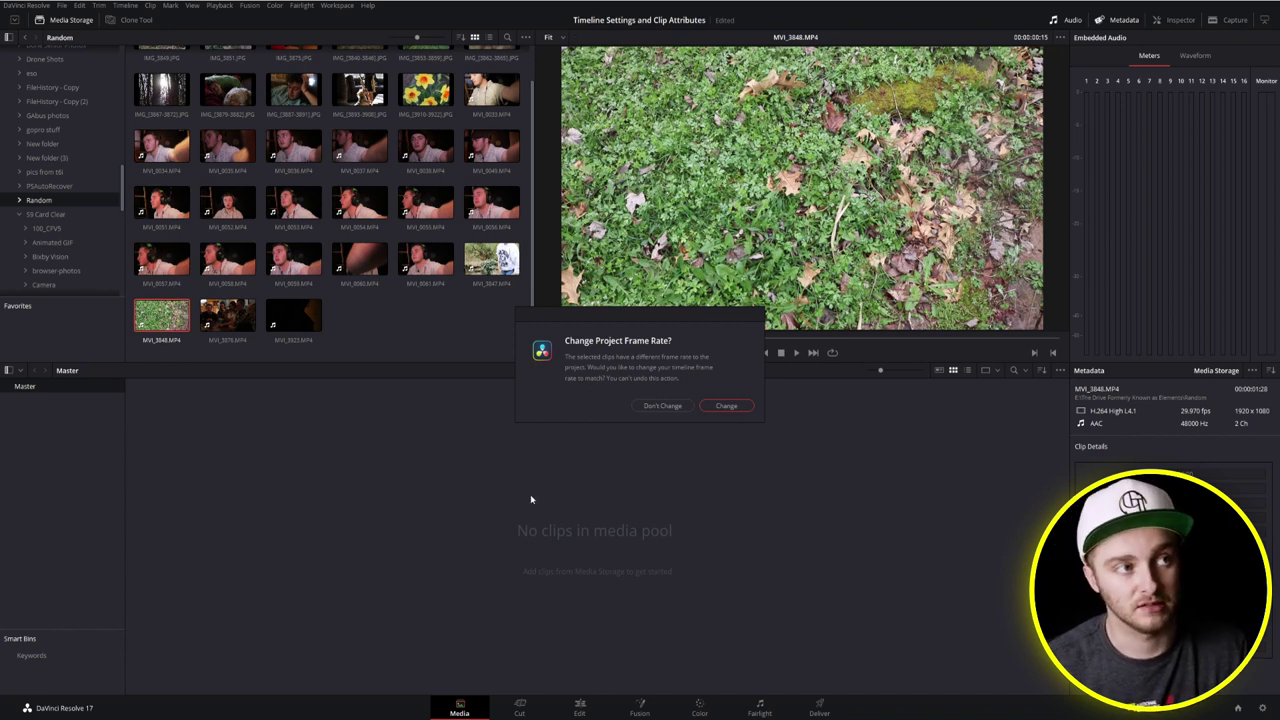
left_click(669, 411)
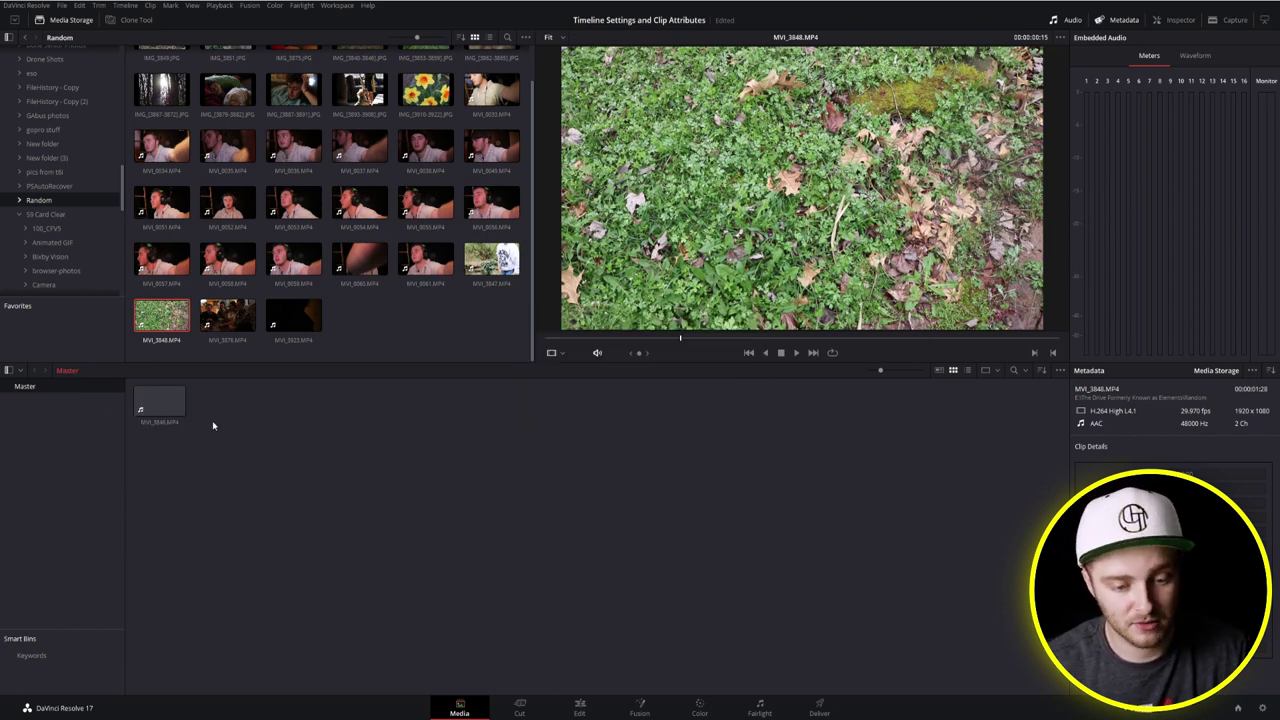
- On the Edit page, build Timeline 1 from MVI_3848 and confirm its 29.97 fps clip attributes
left_click(581, 710)
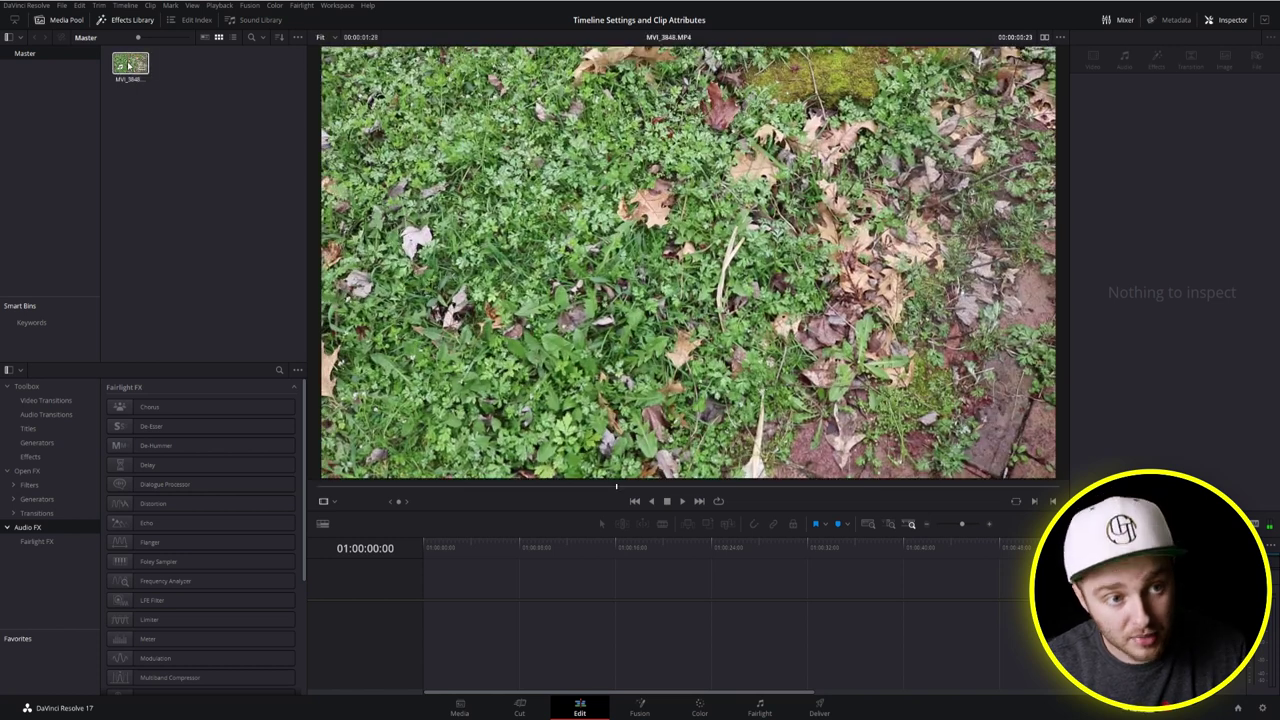
left_click_drag(134, 66, 480, 590)
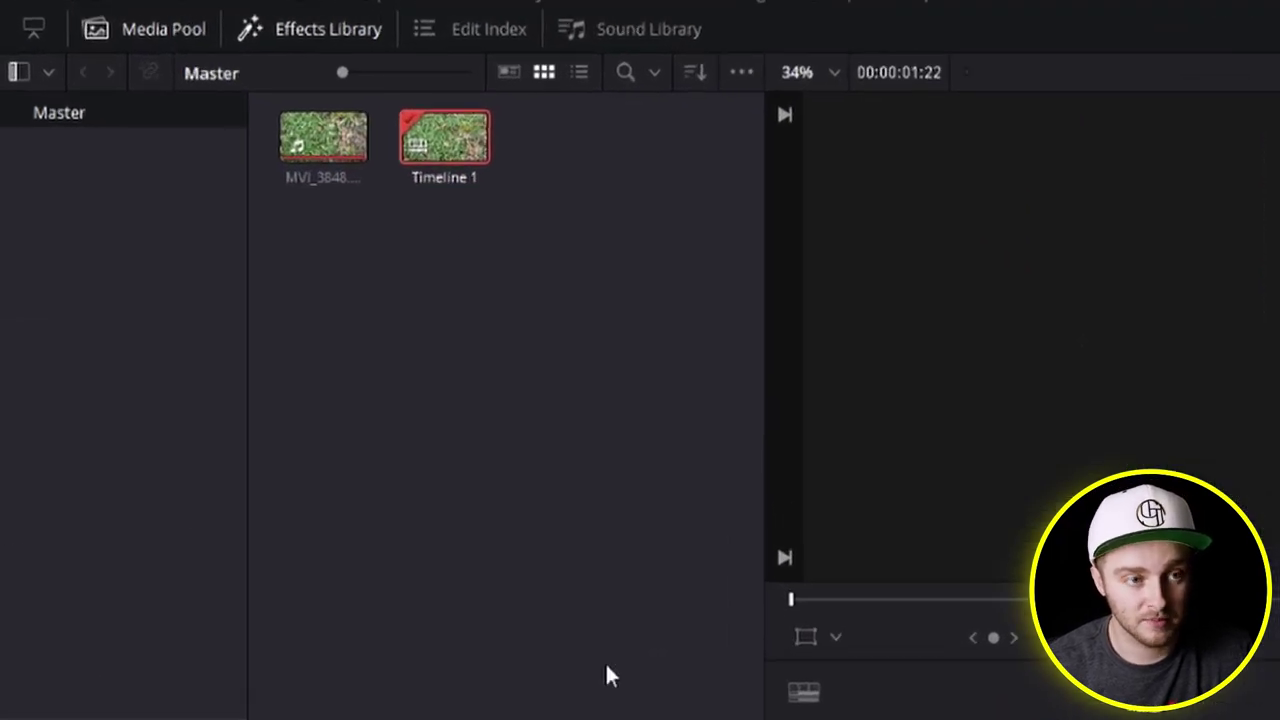
left_click(286, 133)
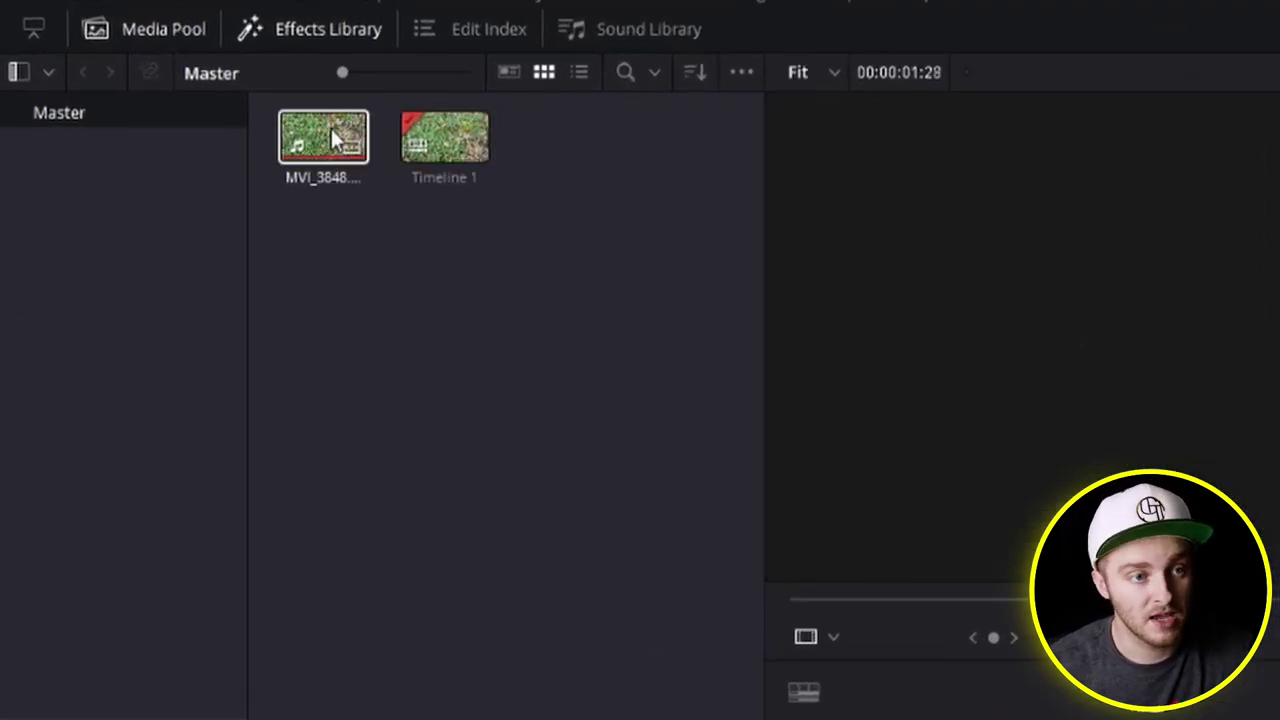
right_click(331, 137)
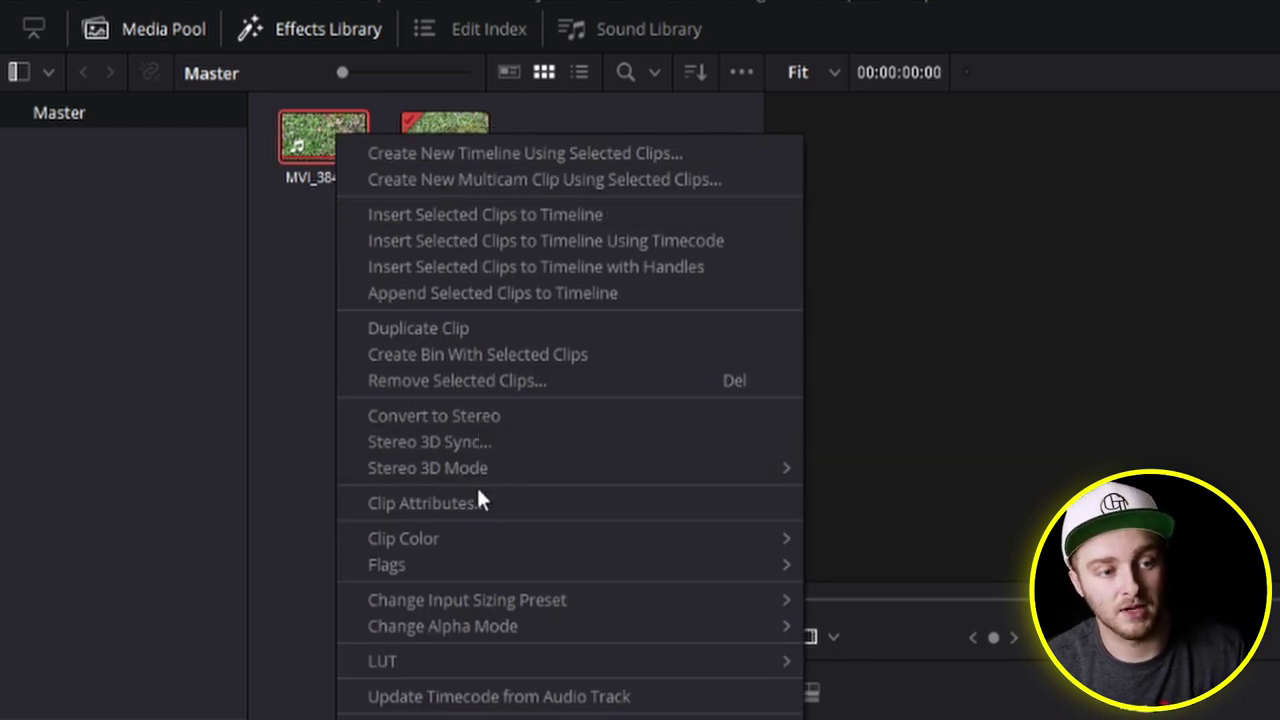
left_click(474, 505)
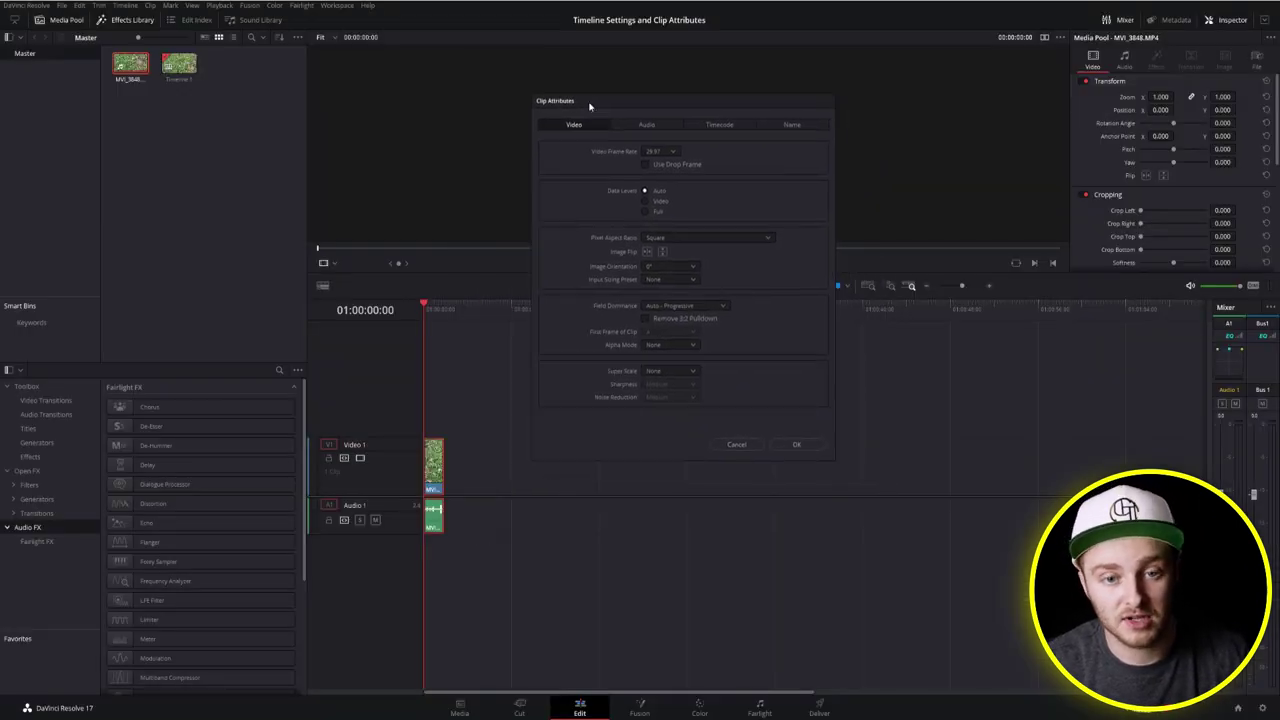
left_click_drag(576, 97, 513, 130)
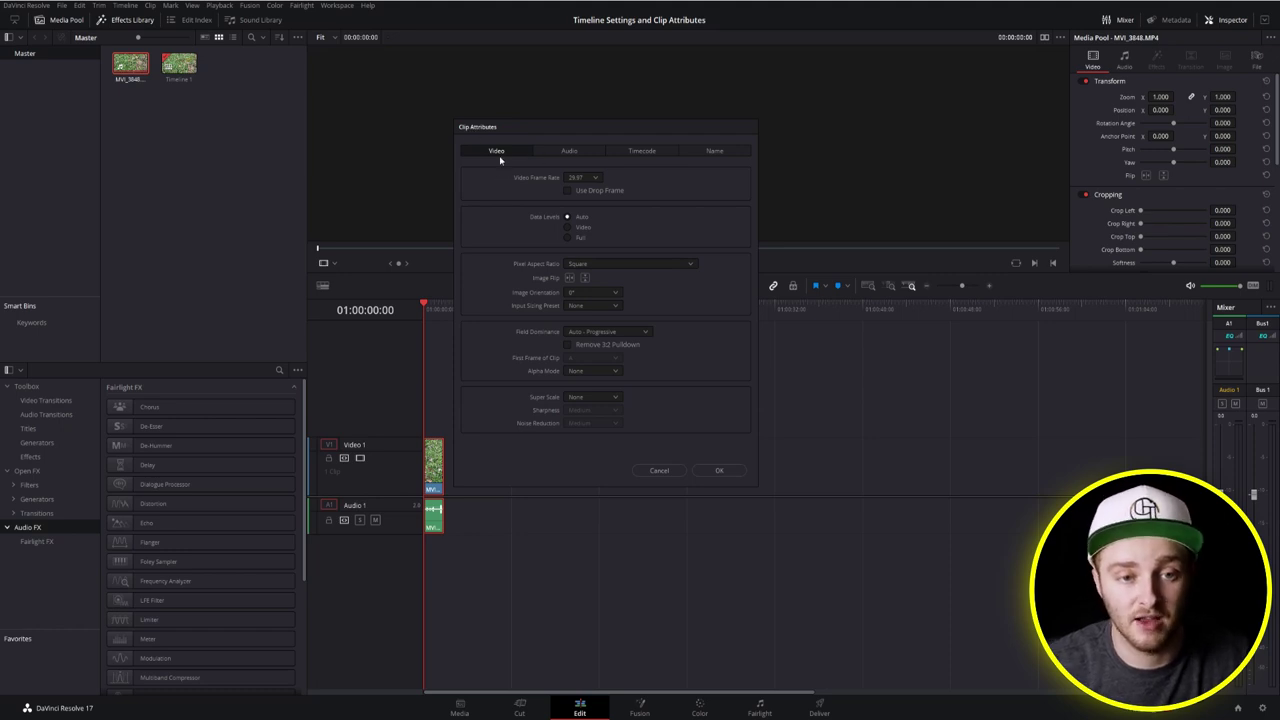
left_click(497, 151)
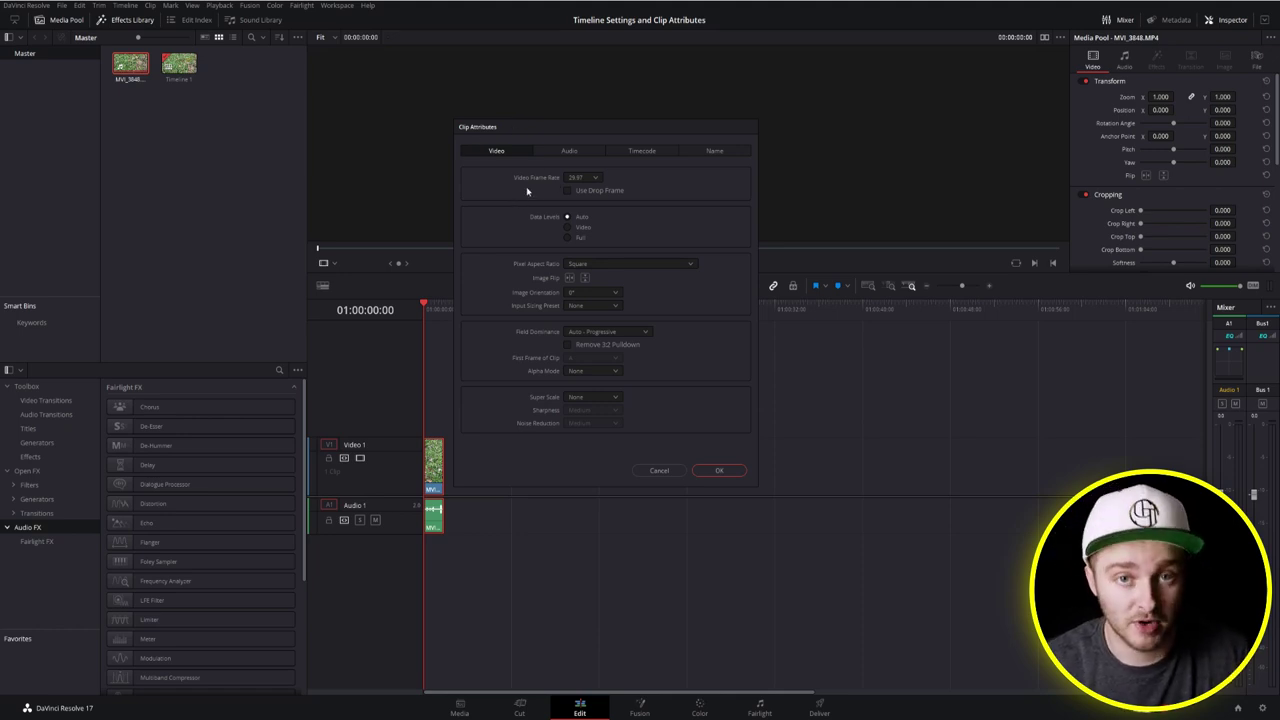
left_click(719, 470)
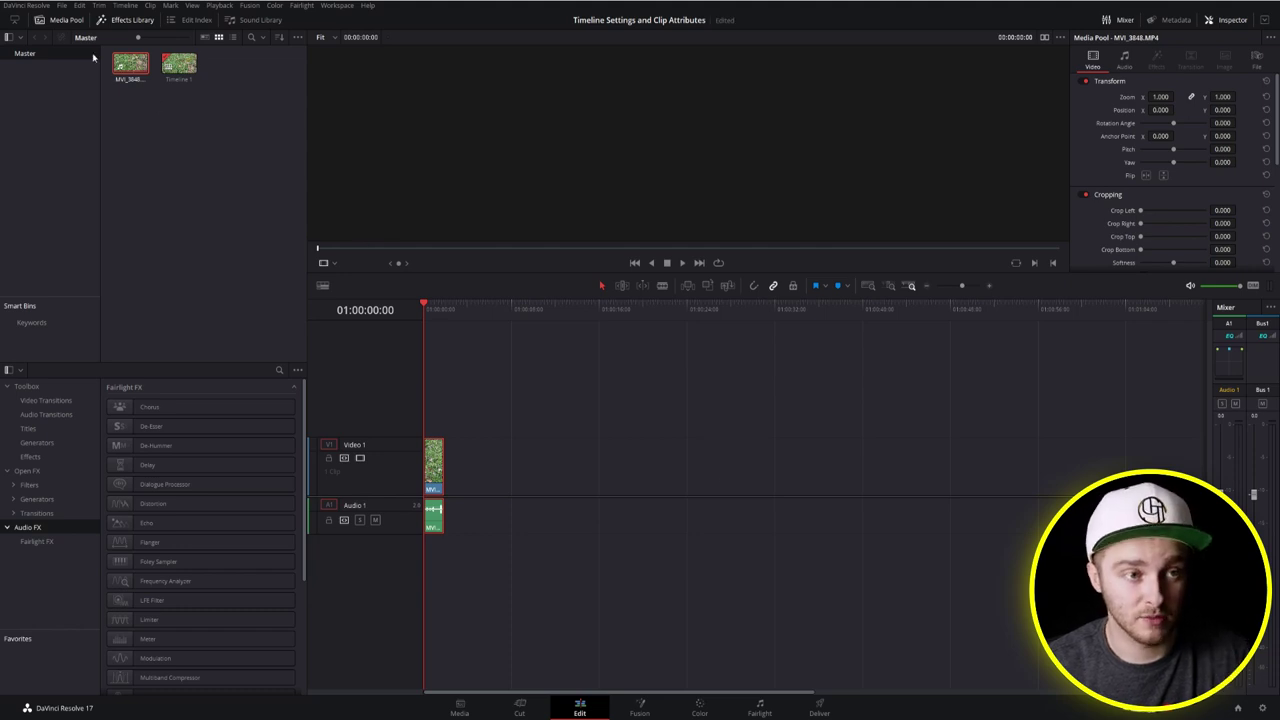
- Set the project playback frame rate to 60 in Project Settings and save
left_click(61, 5)
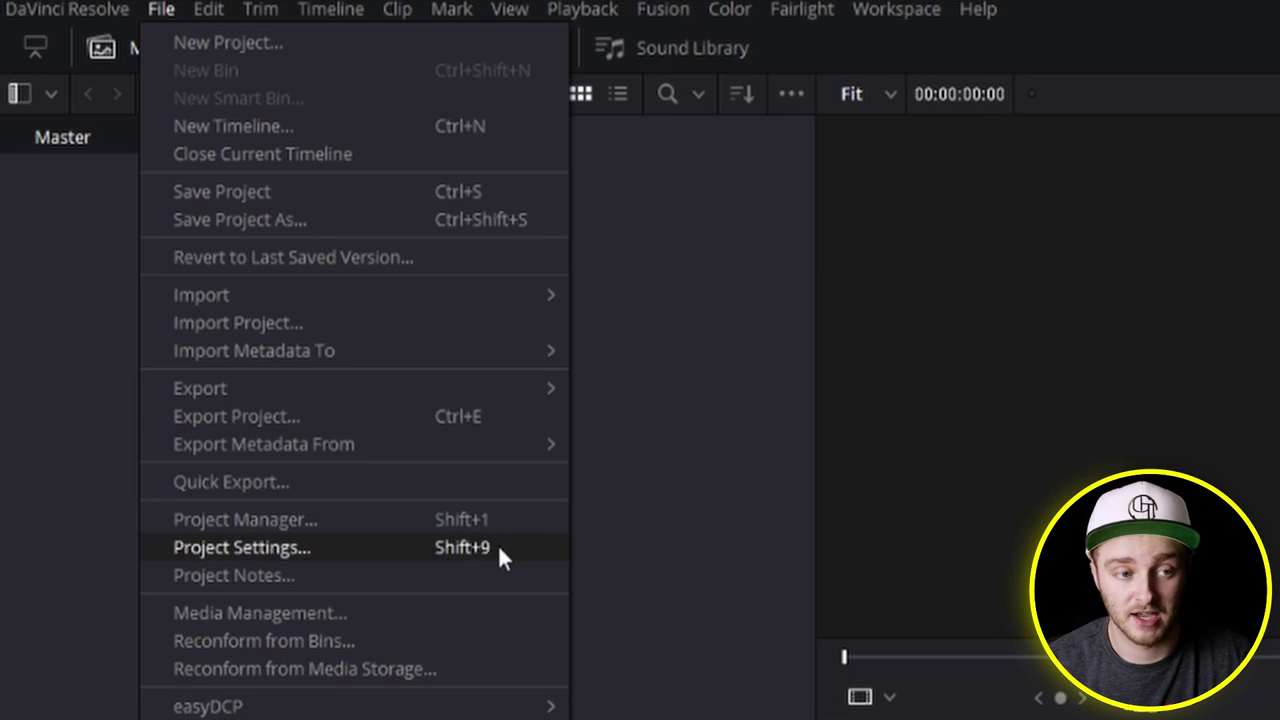
left_click(311, 548)
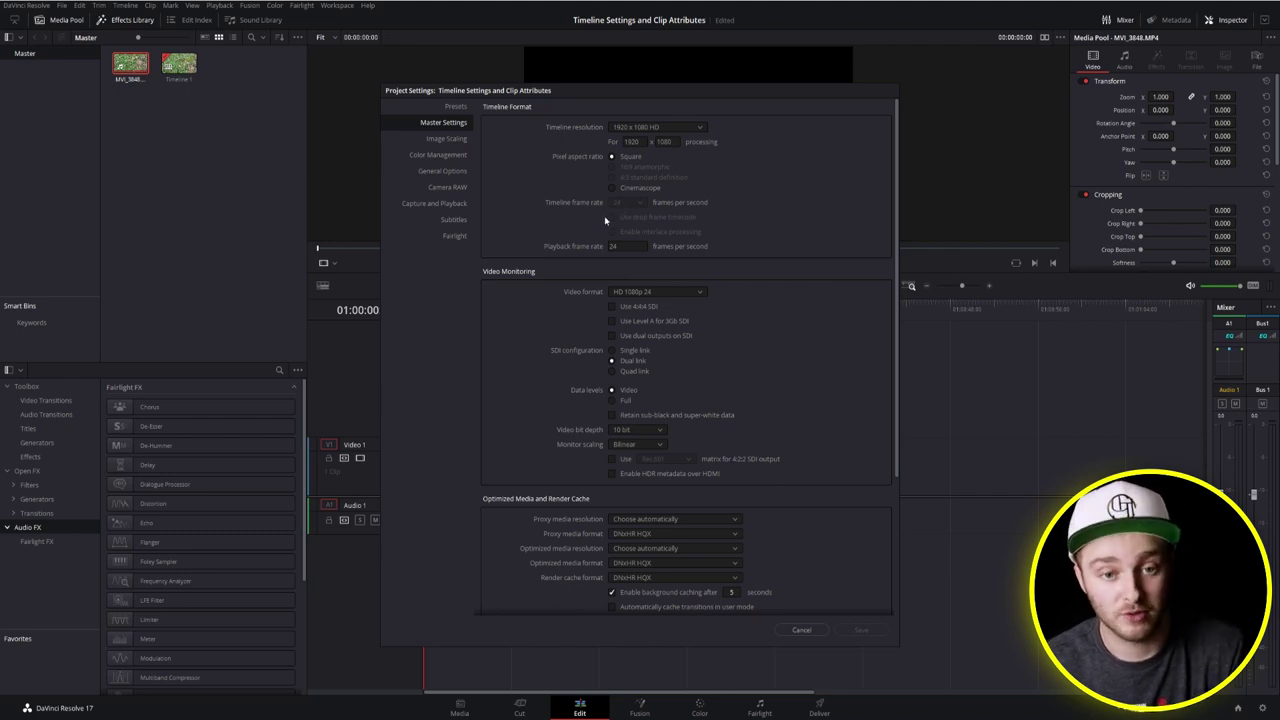
left_click(625, 246)
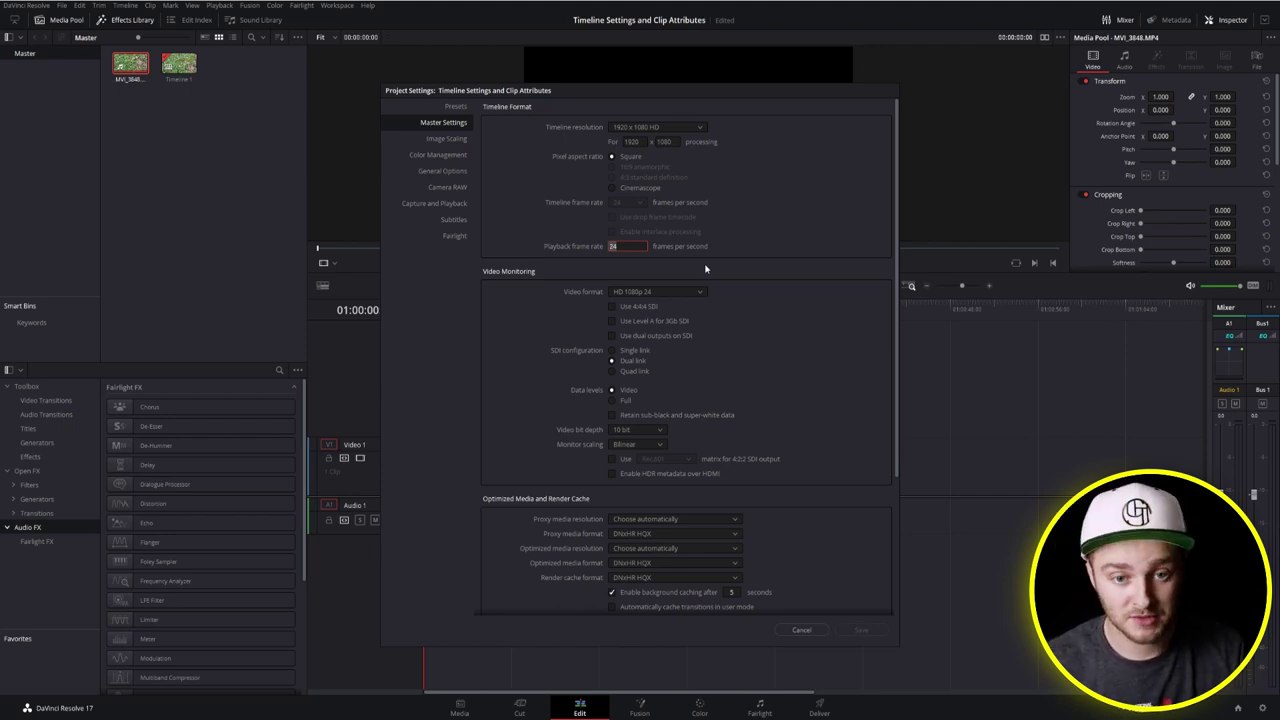
type("60")
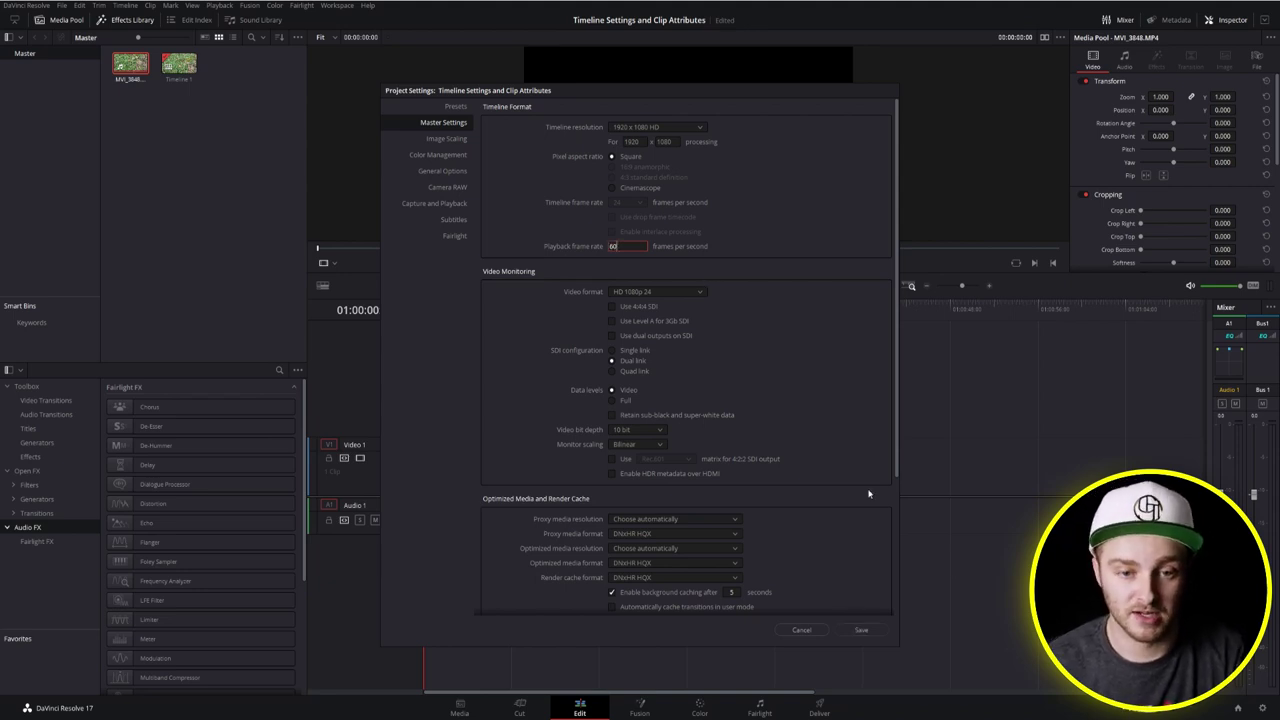
left_click(885, 633)
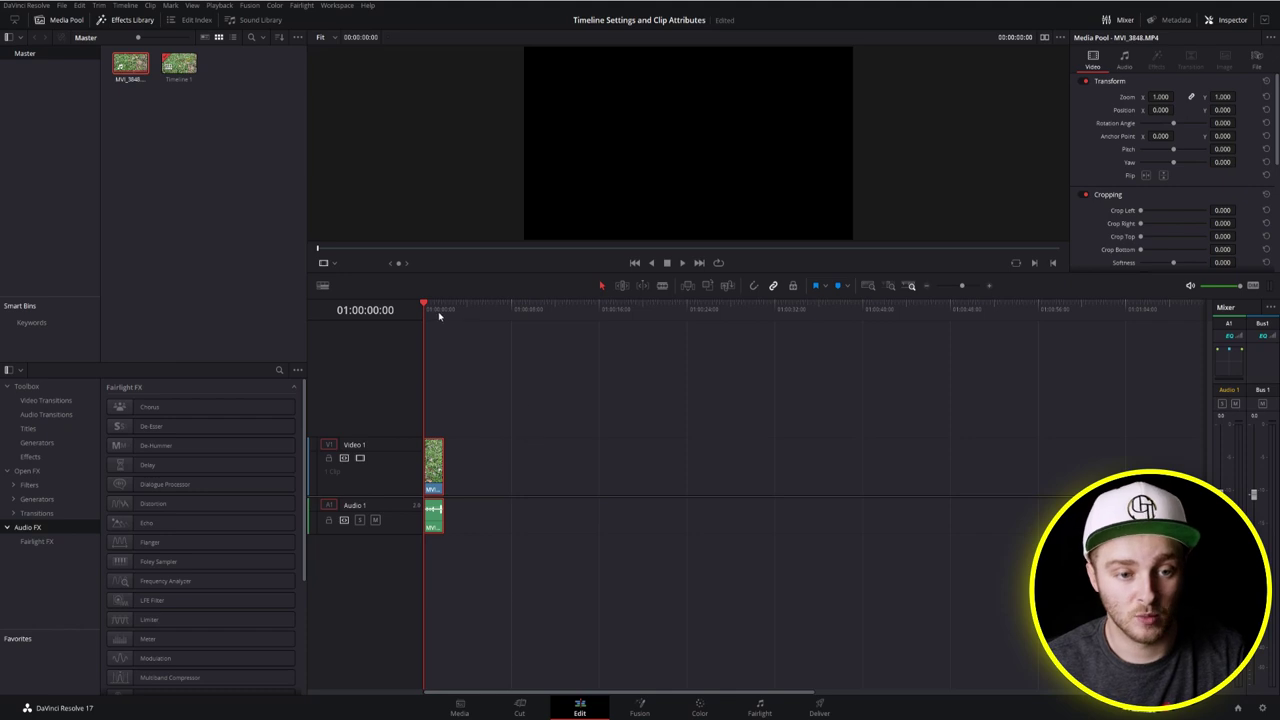
left_click(439, 310)
left_click_drag(437, 311, 423, 313)
key("space")
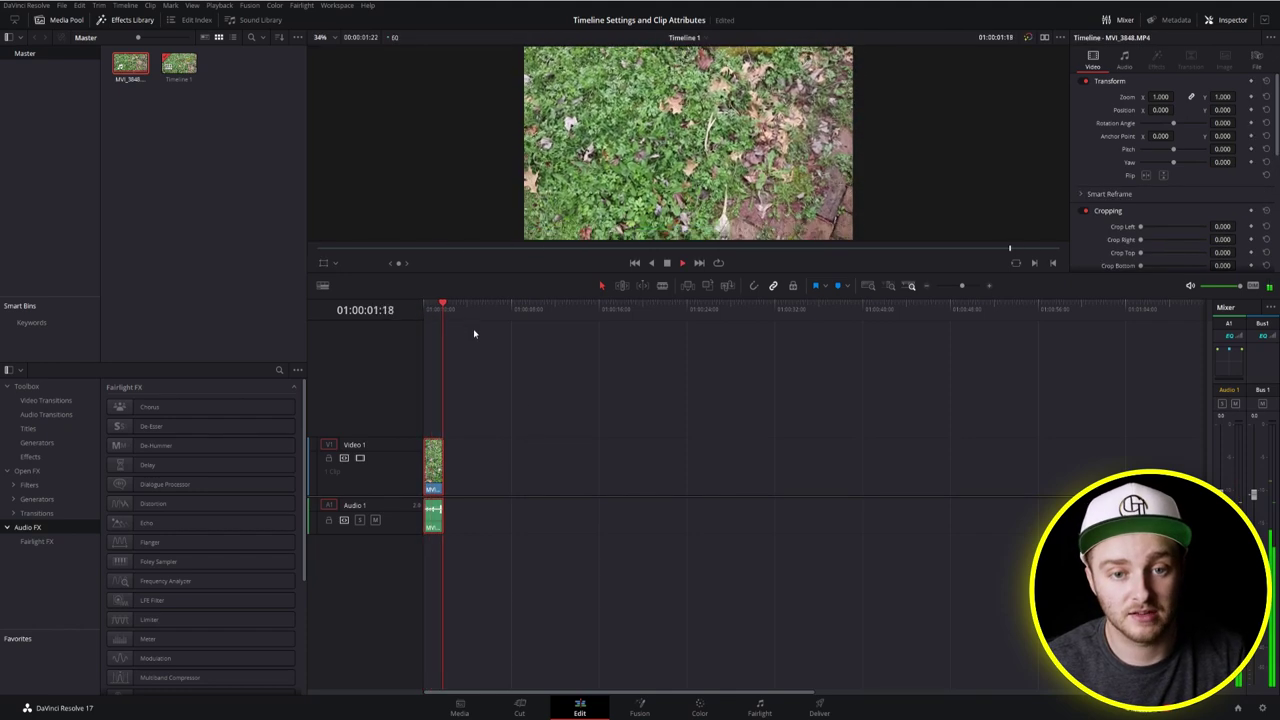
key("space")
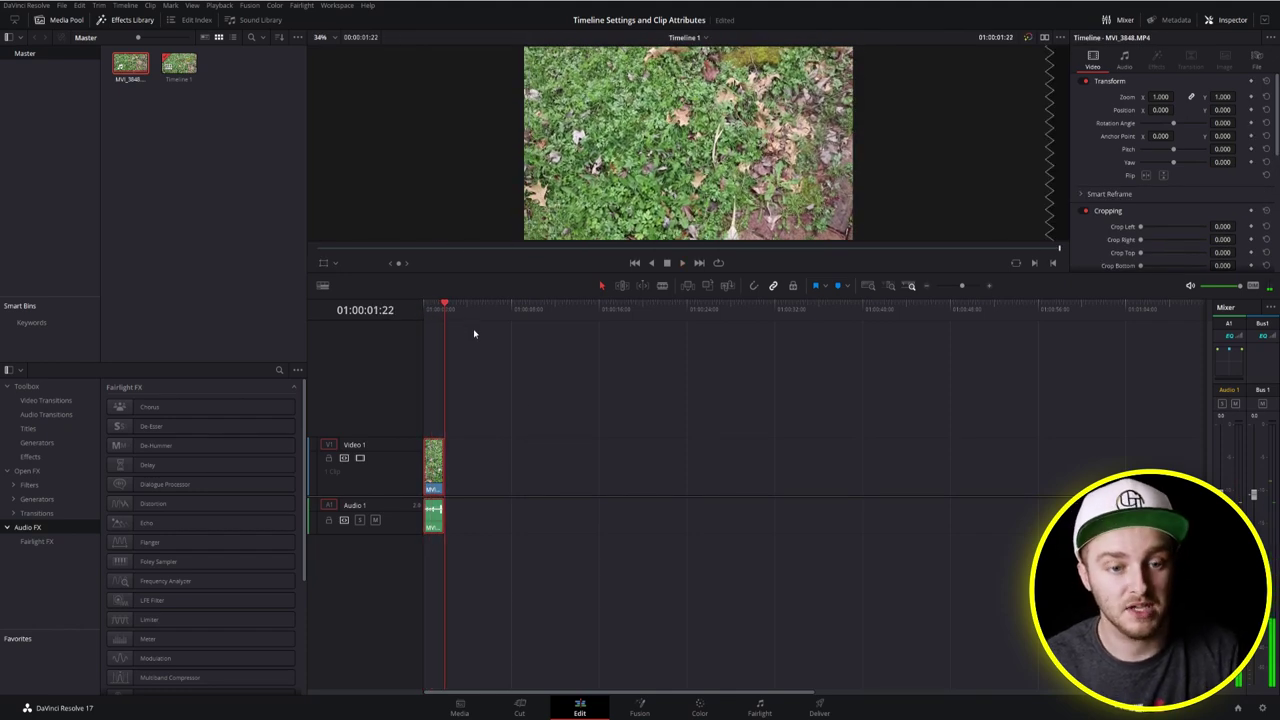
key("Home")
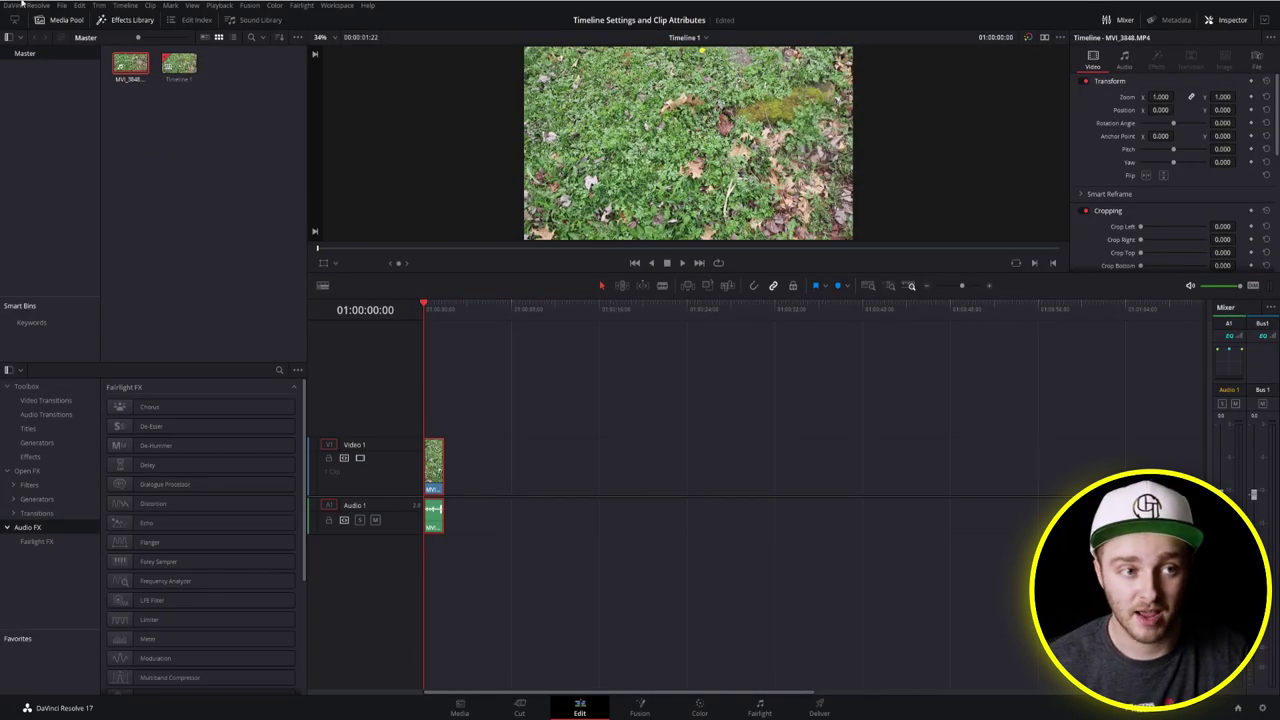
- Change the project playback frame rate to 15 in Project Settings and save
left_click(61, 5)
left_click(99, 208)
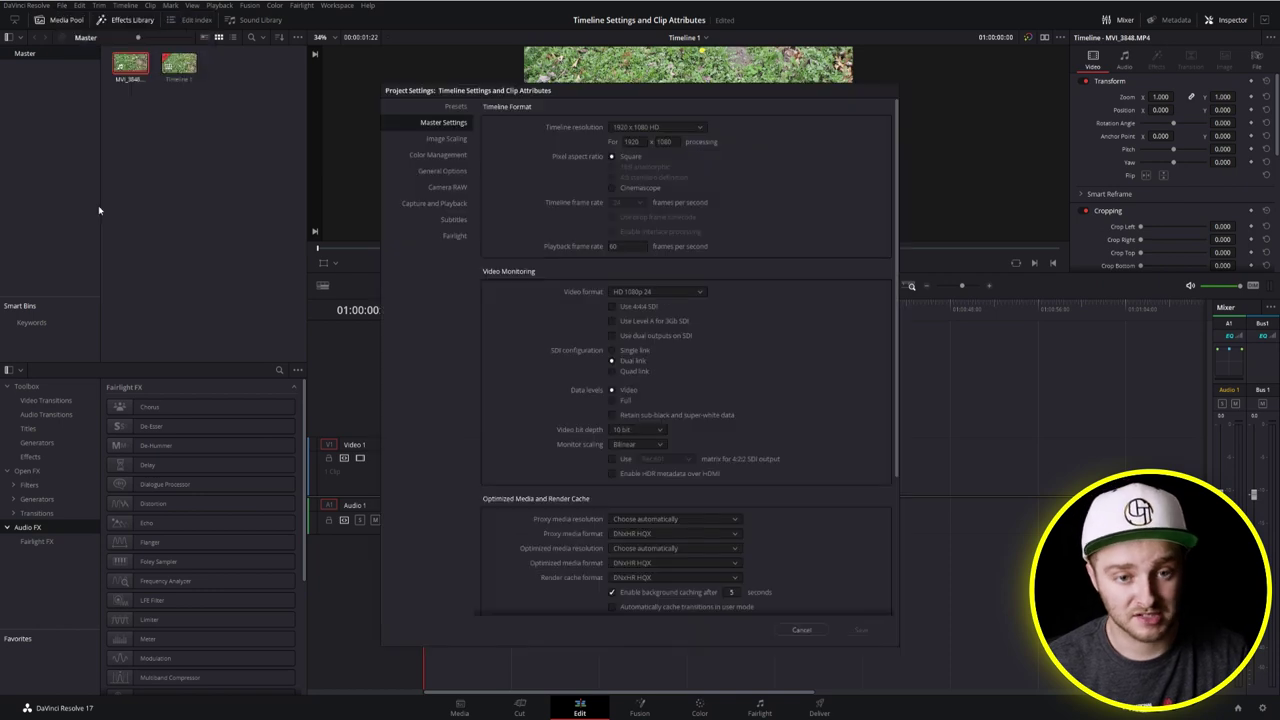
left_click(627, 246)
type("15")
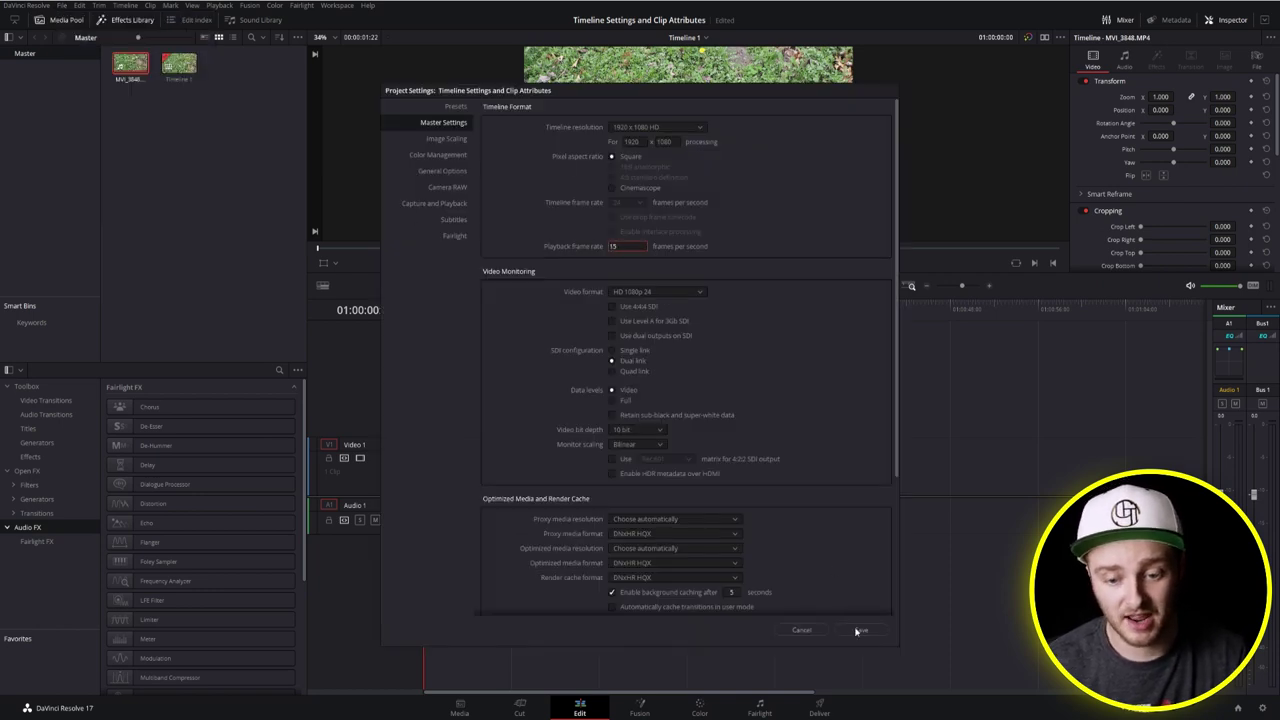
left_click(861, 630)
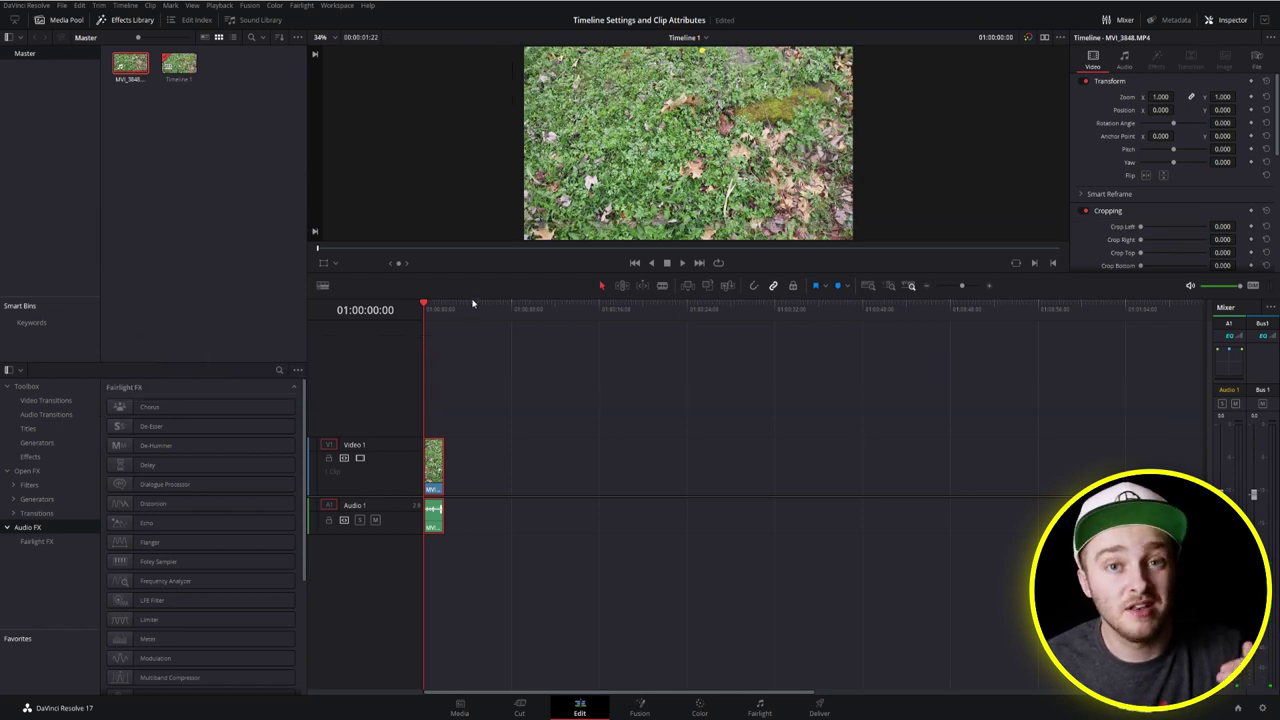
- In Project Settings, choose a Custom timeline resolution
left_click(61, 6)
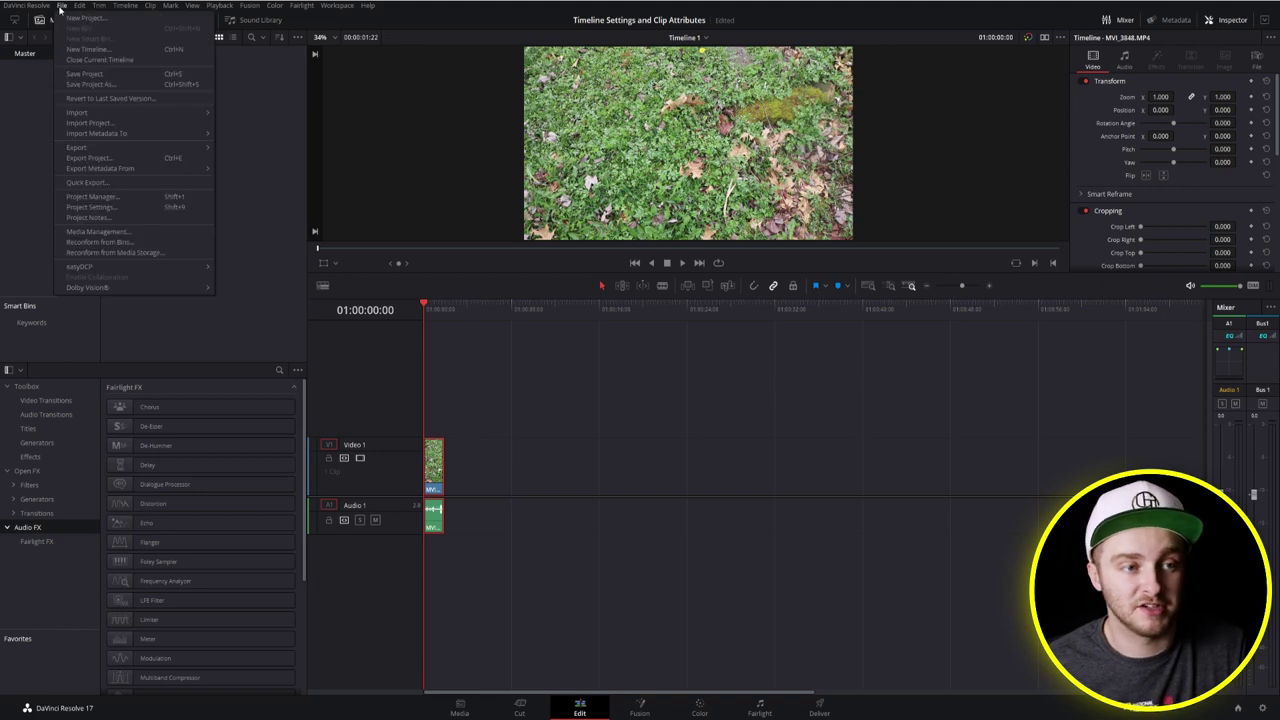
left_click(101, 206)
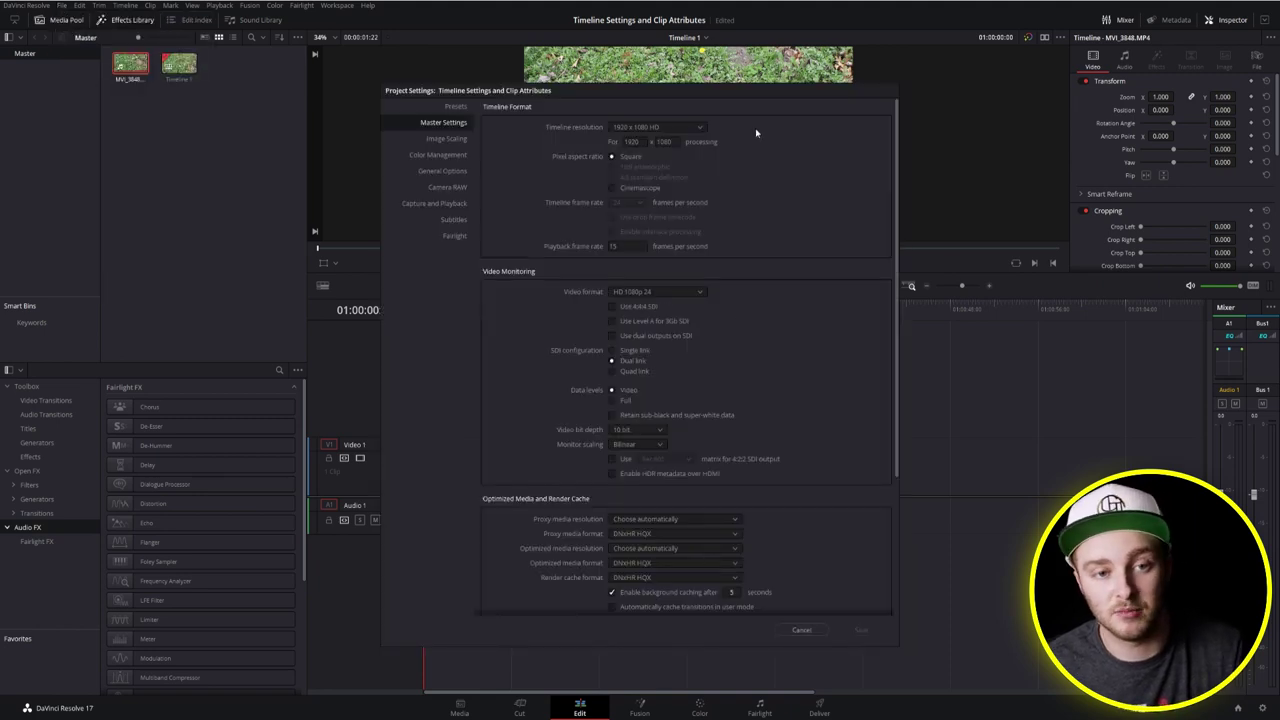
left_click_drag(688, 94, 210, 63)
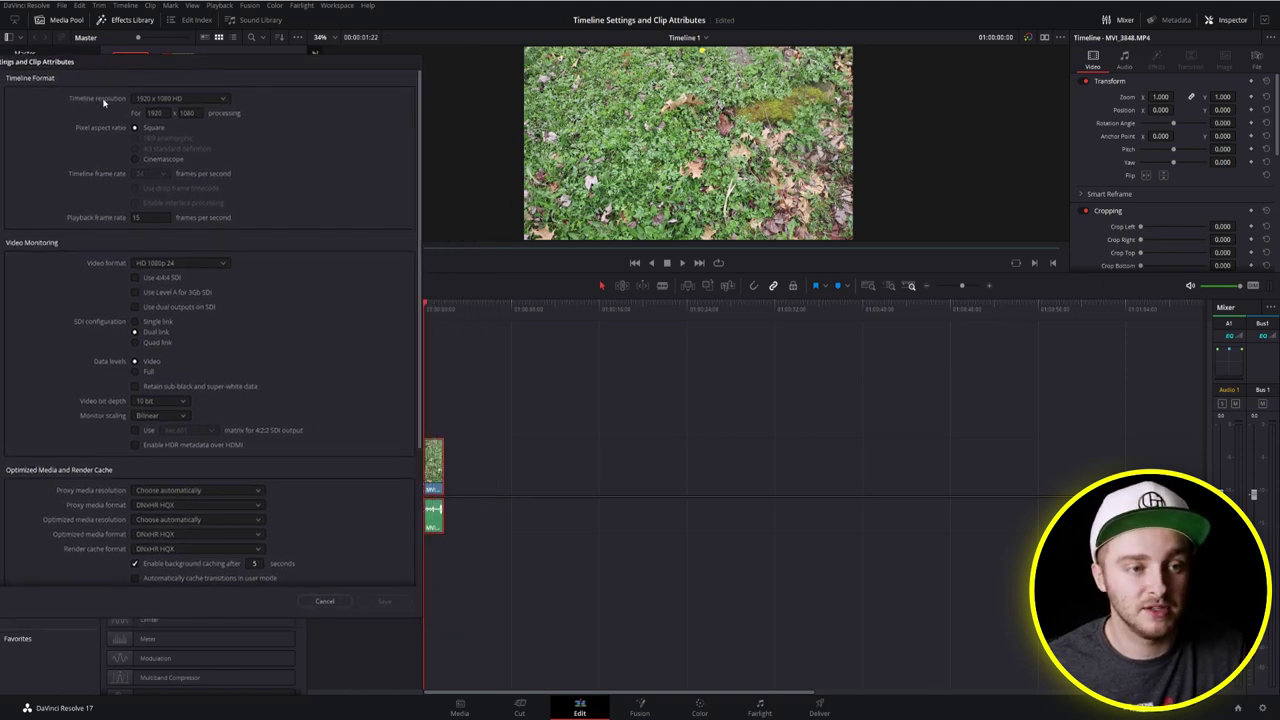
left_click(208, 100)
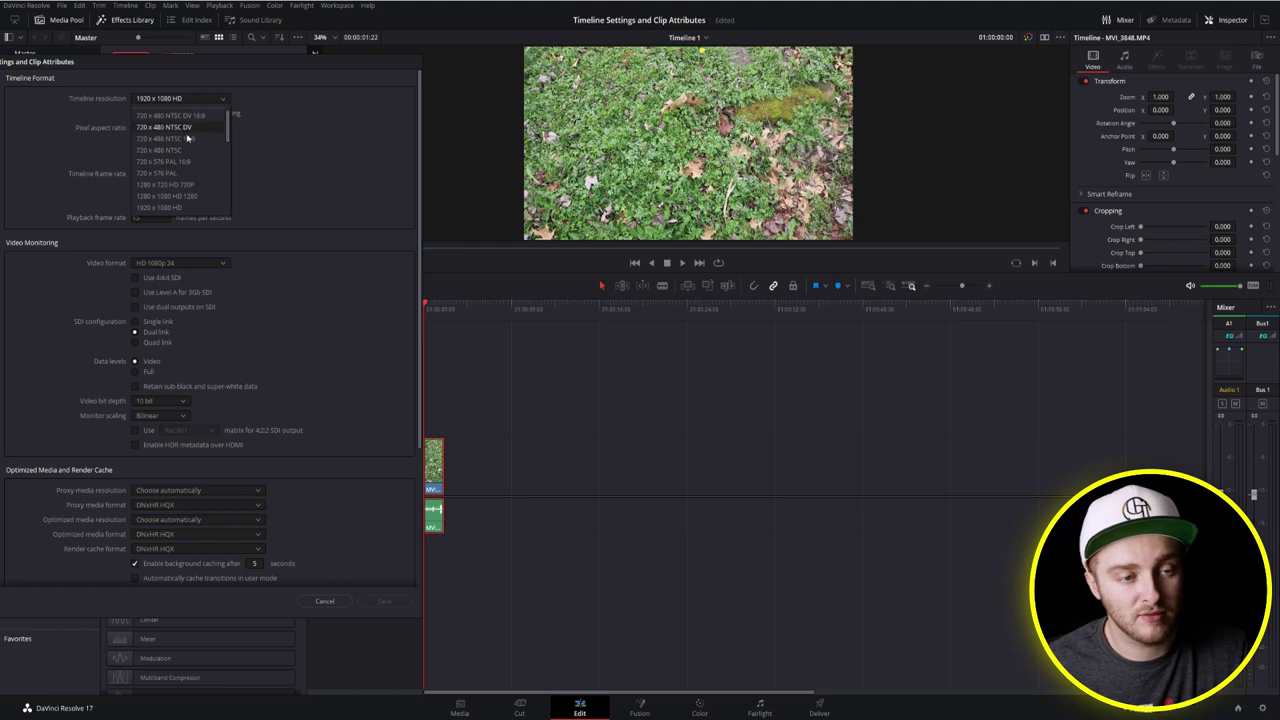
scroll(178, 200, "down", 2)
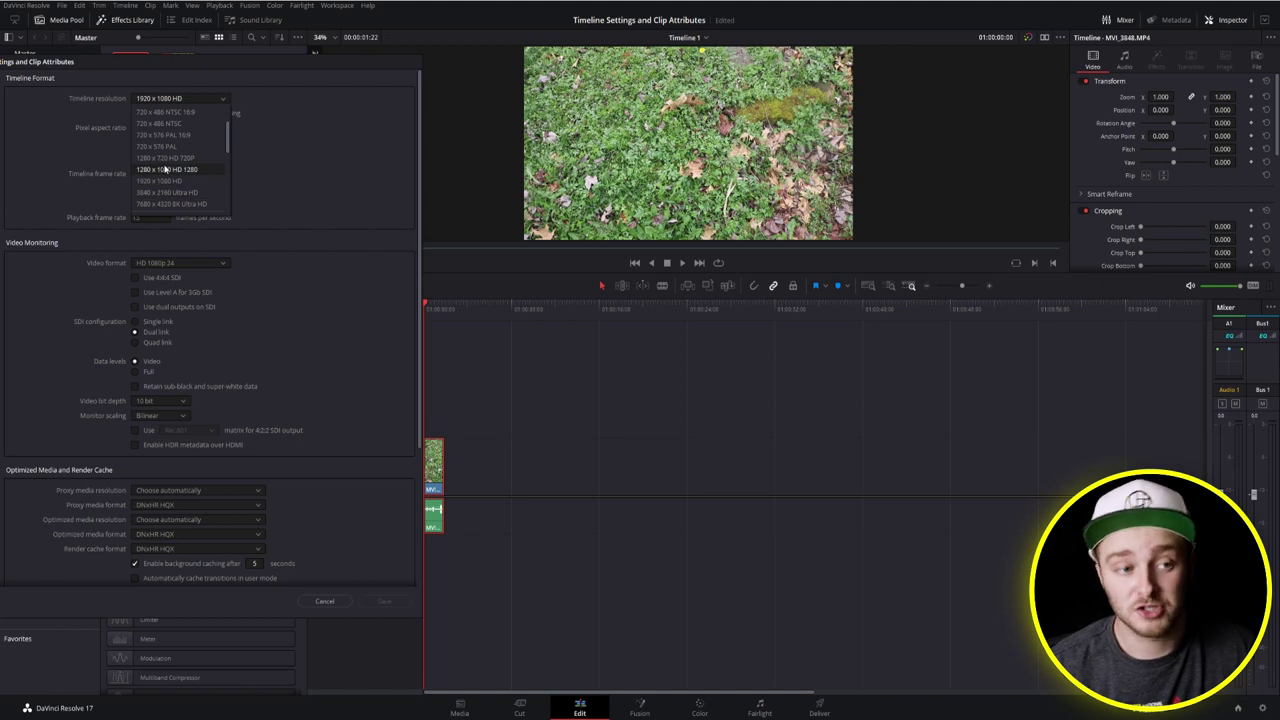
scroll(189, 170, "up", 3)
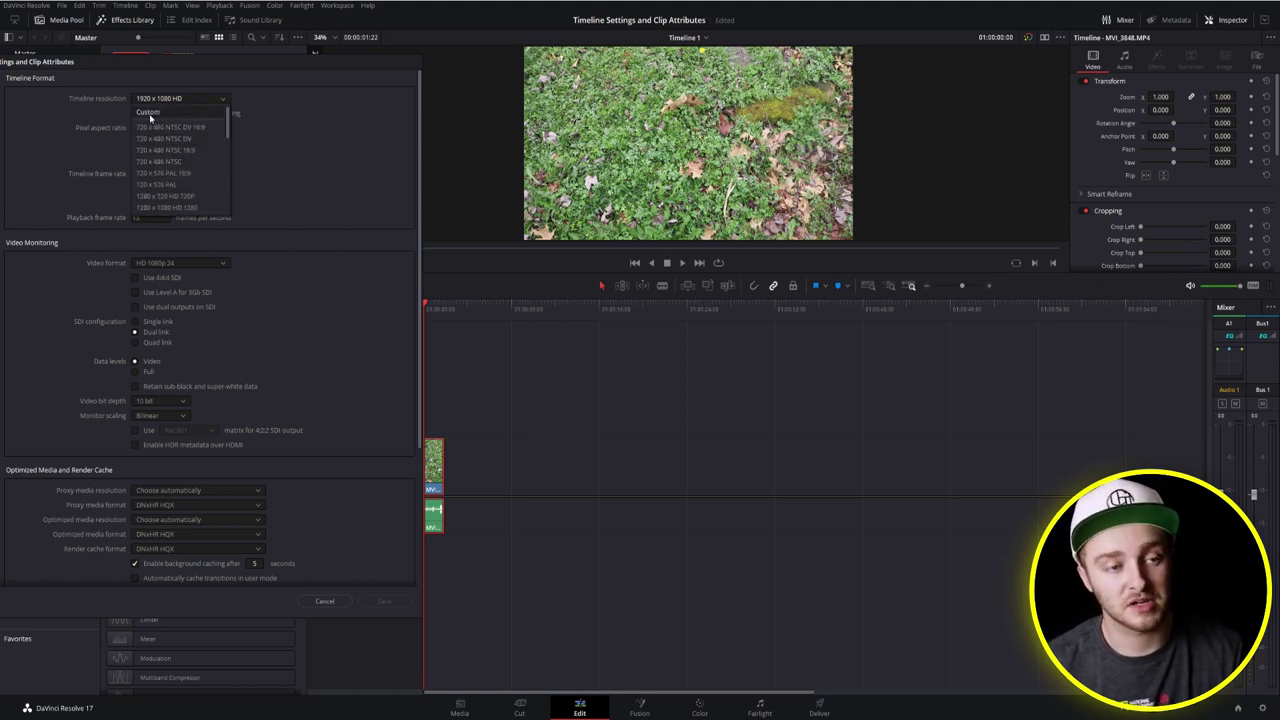
left_click(149, 113)
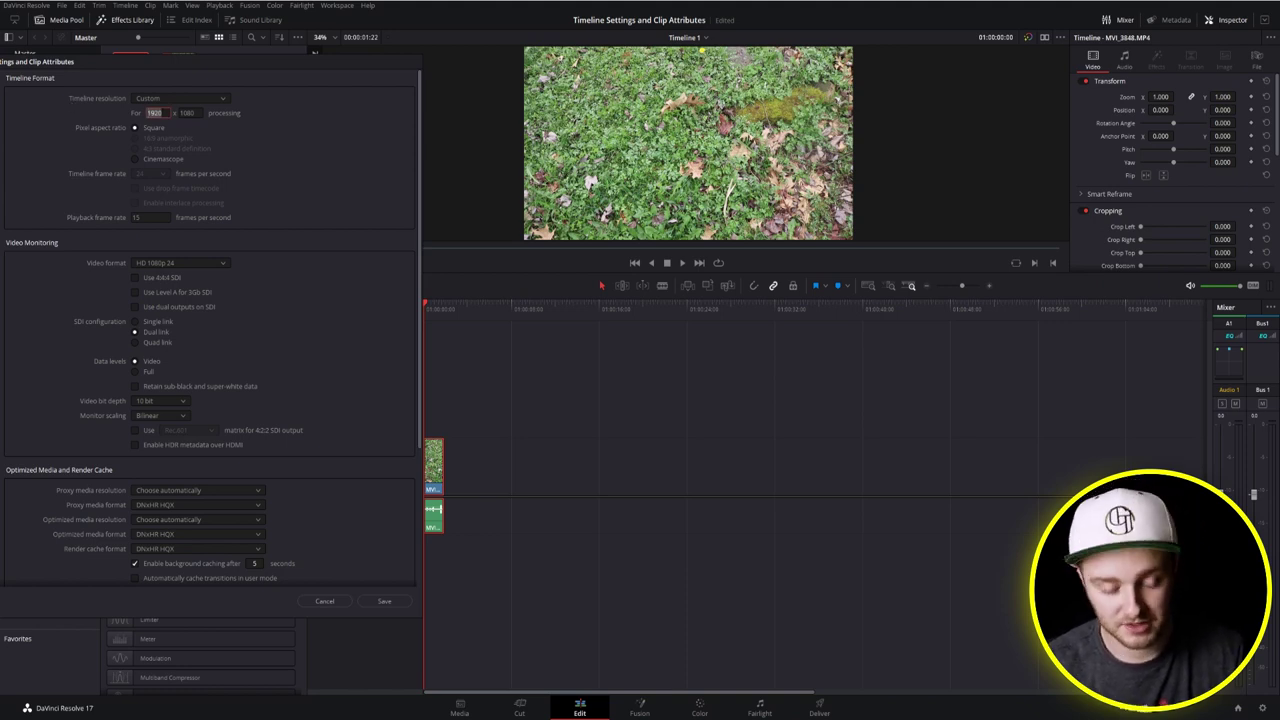
- Enter a 1080 x 1920 resolution, set playback frame rate to 24, and save
type("1080")
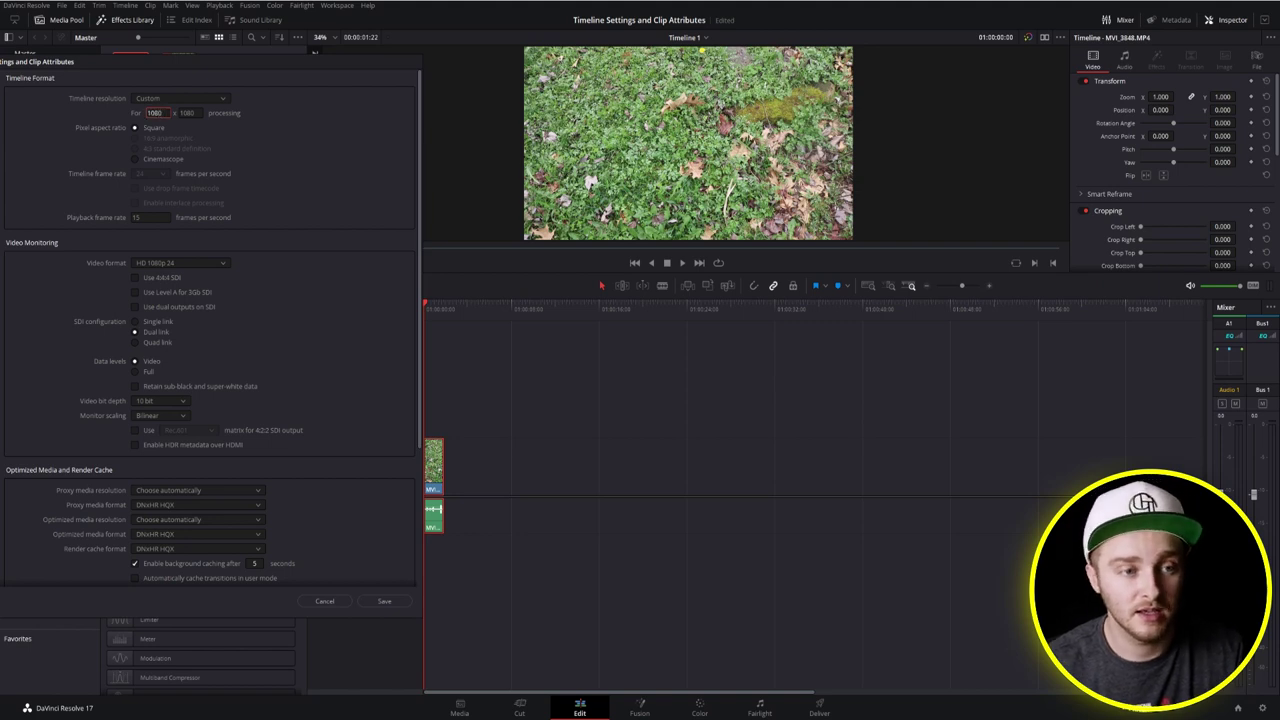
key("Tab")
type("1920")
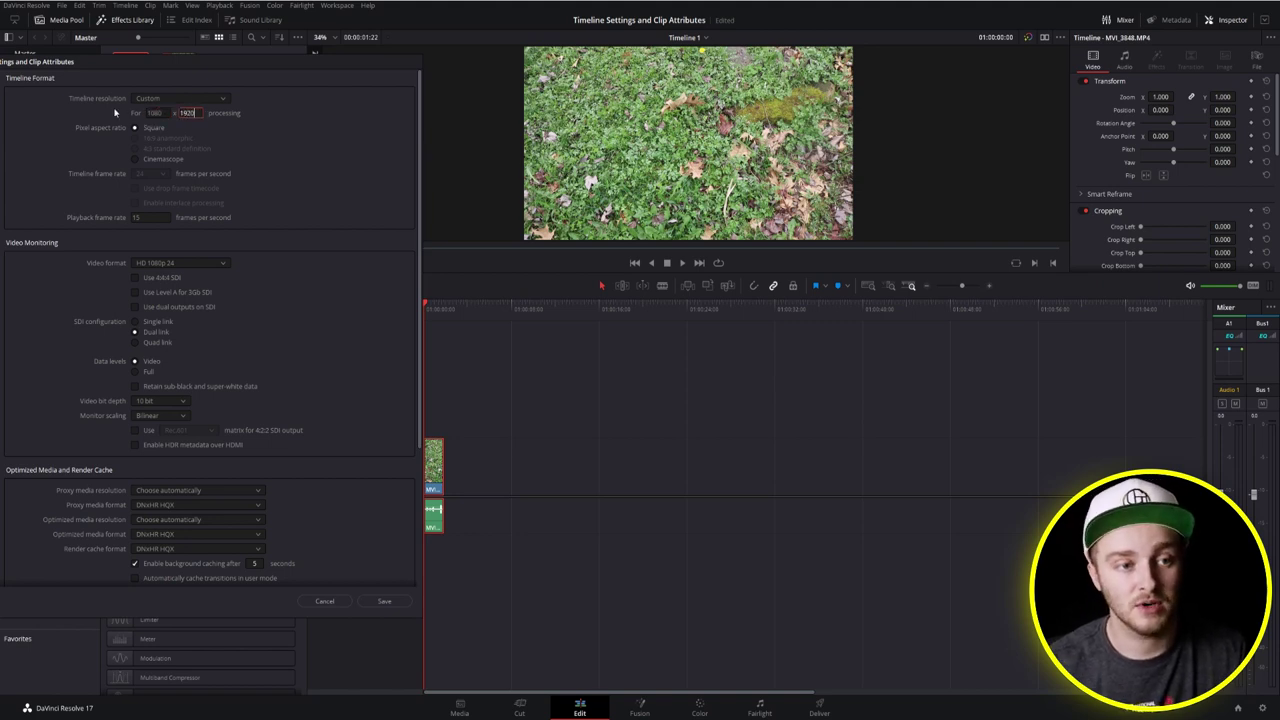
left_click(152, 215)
type("2")
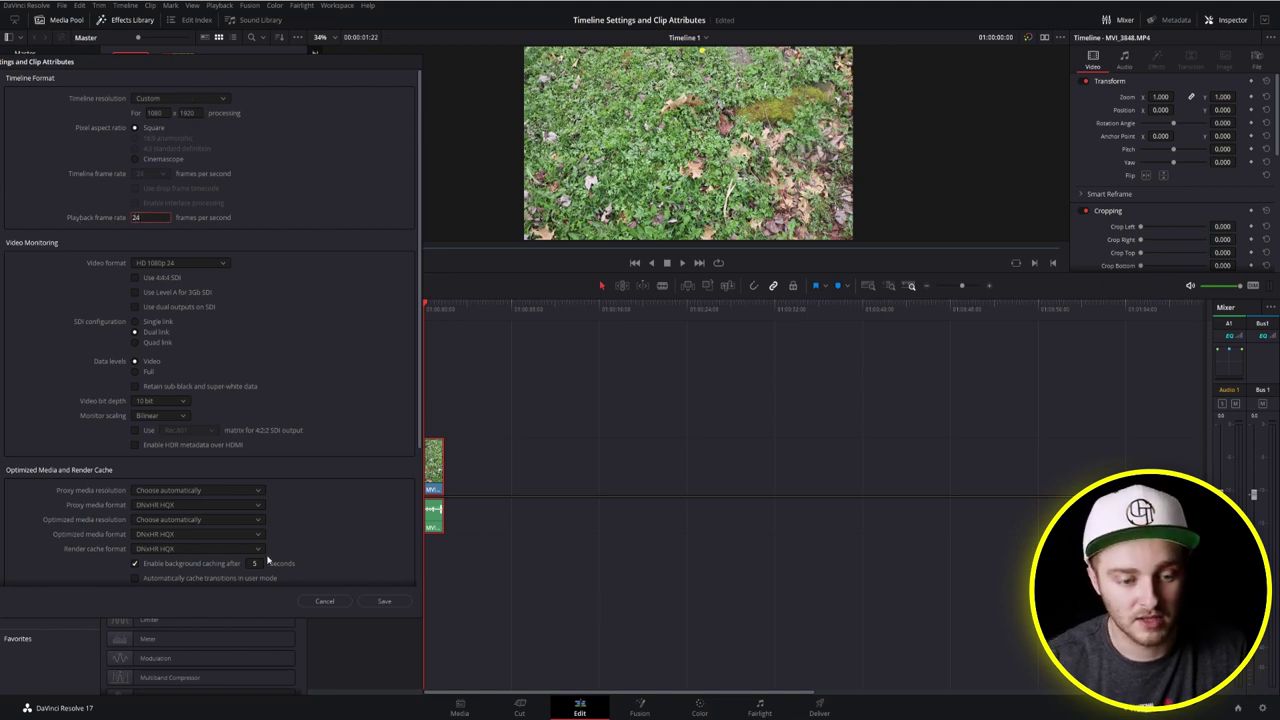
type("4")
left_click(385, 601)
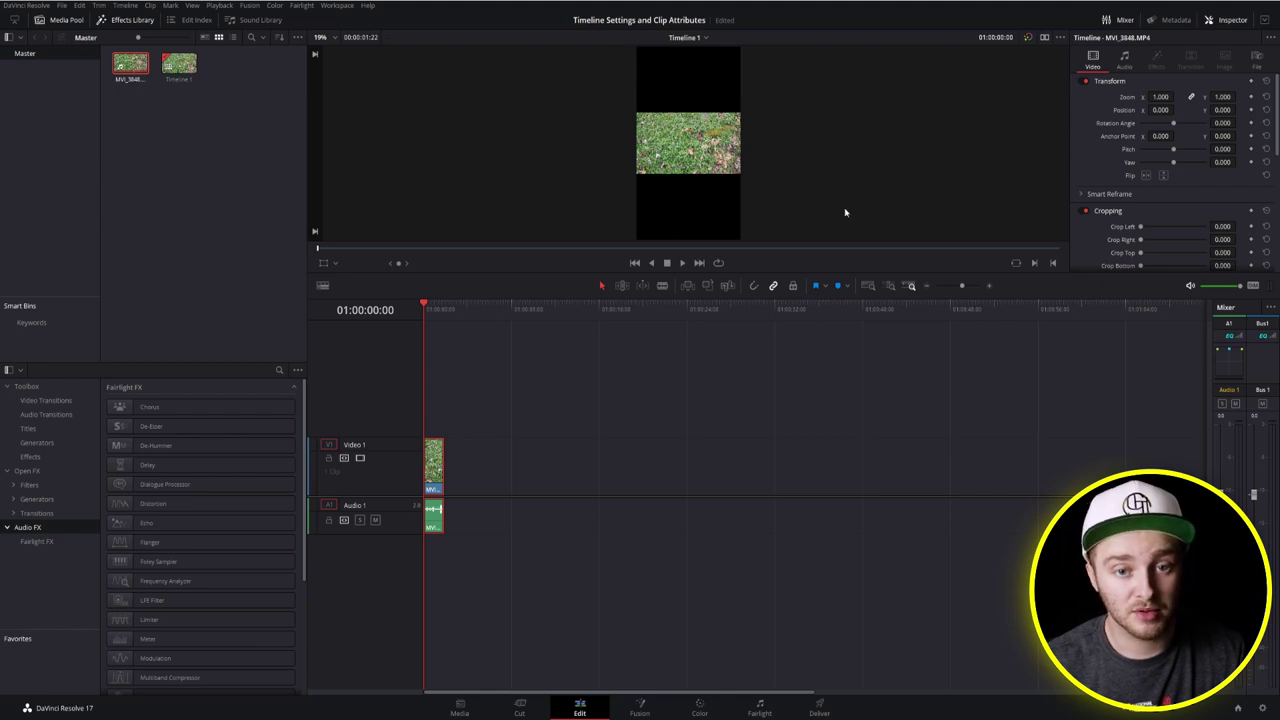
left_click(820, 708)
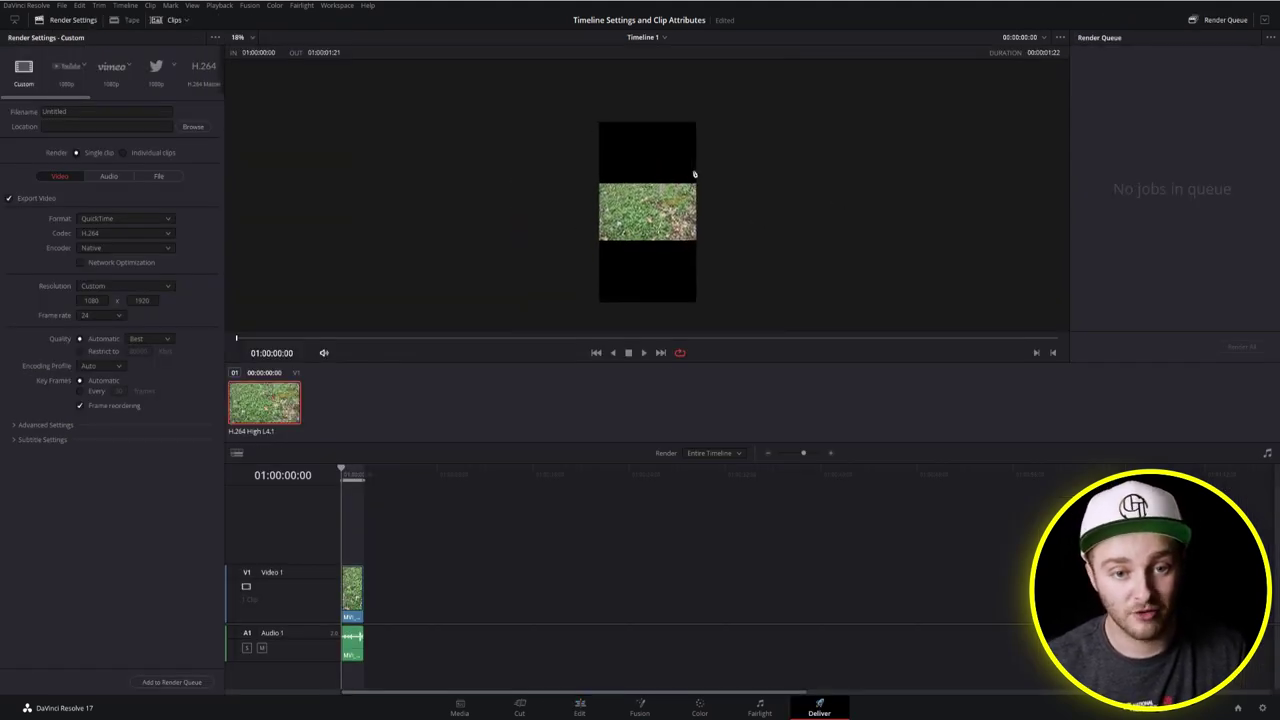
key("shift+4")
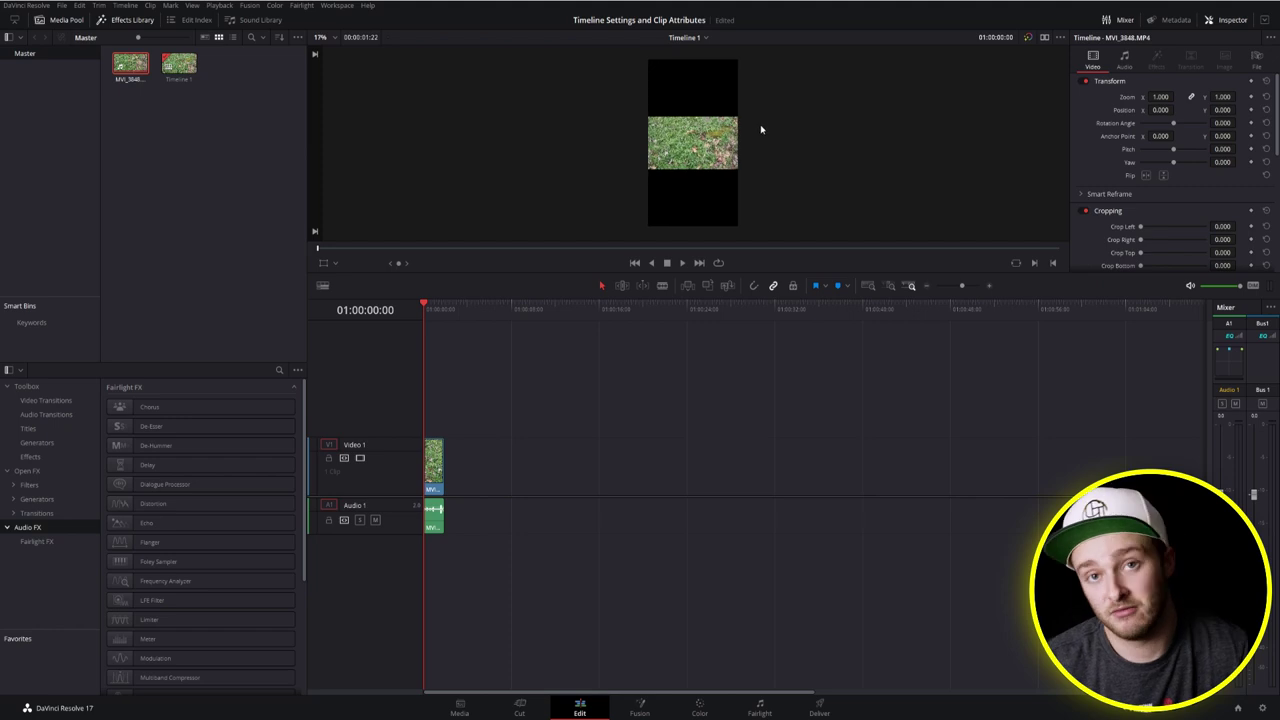
- Set the MVI_3848 source clip's frame rate to 50, leaving its timeline clip offline
double_click(127, 63)
right_click(127, 63)
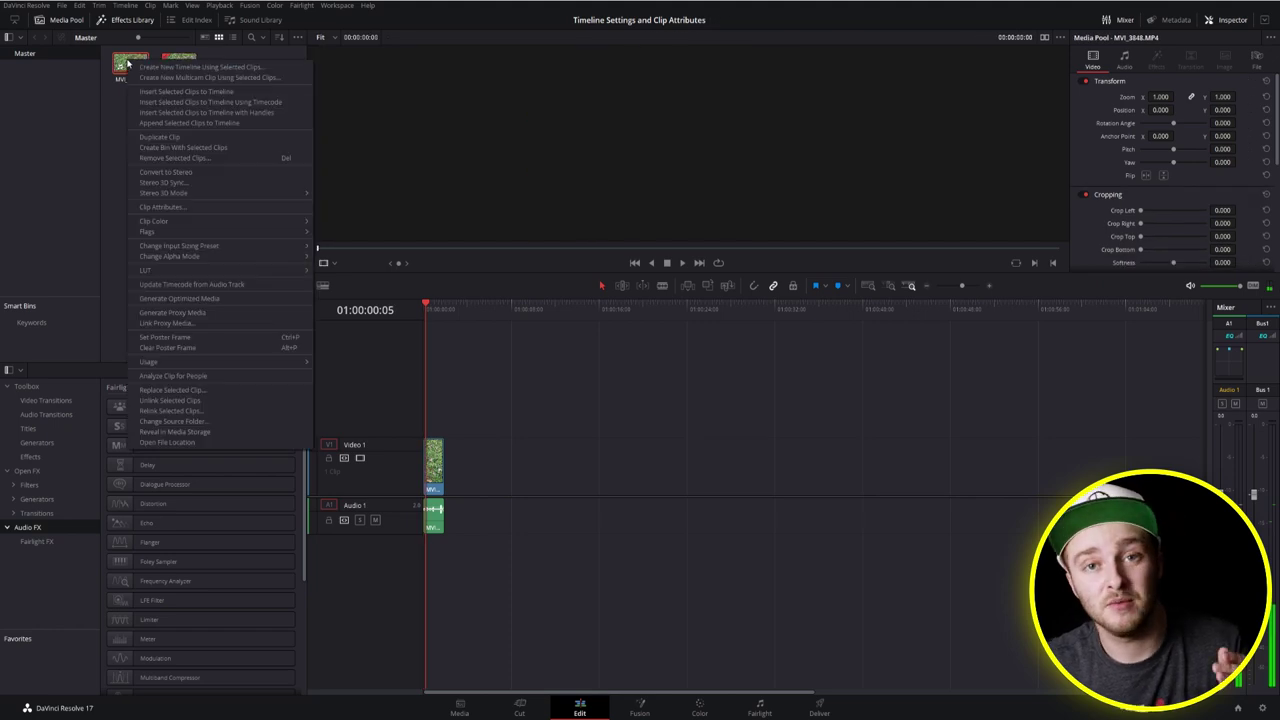
left_click(170, 210)
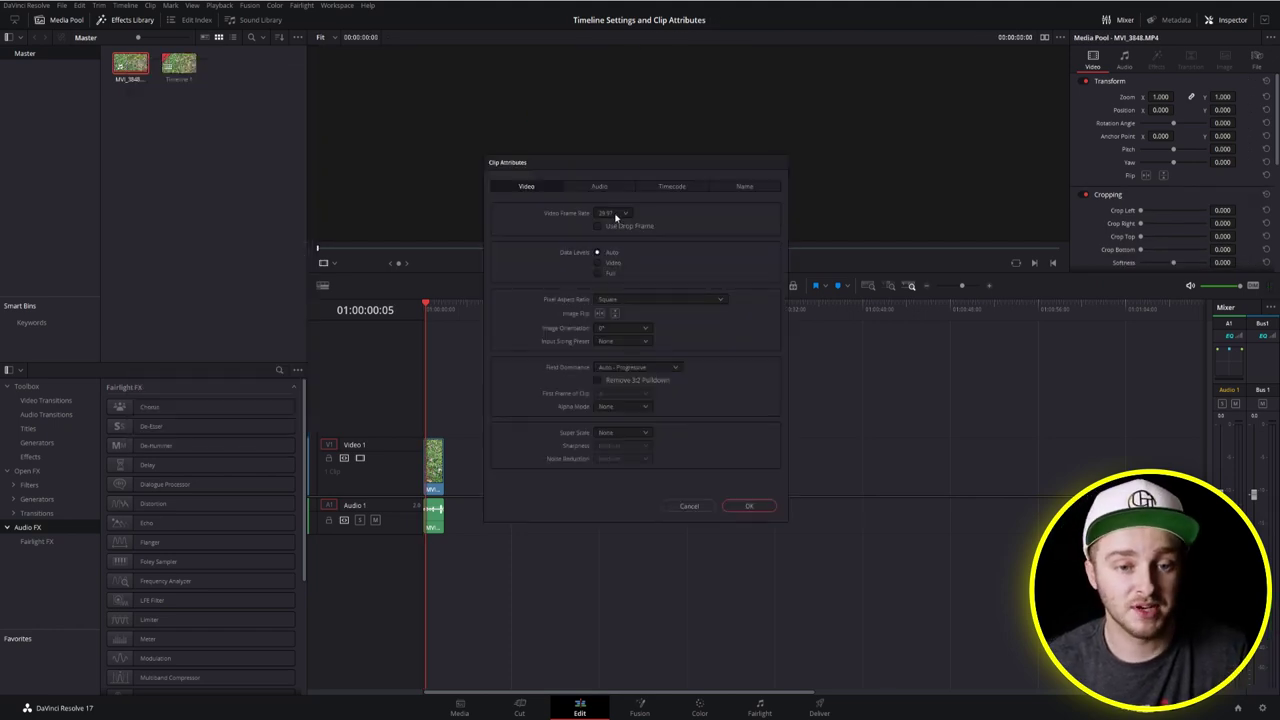
left_click(612, 213)
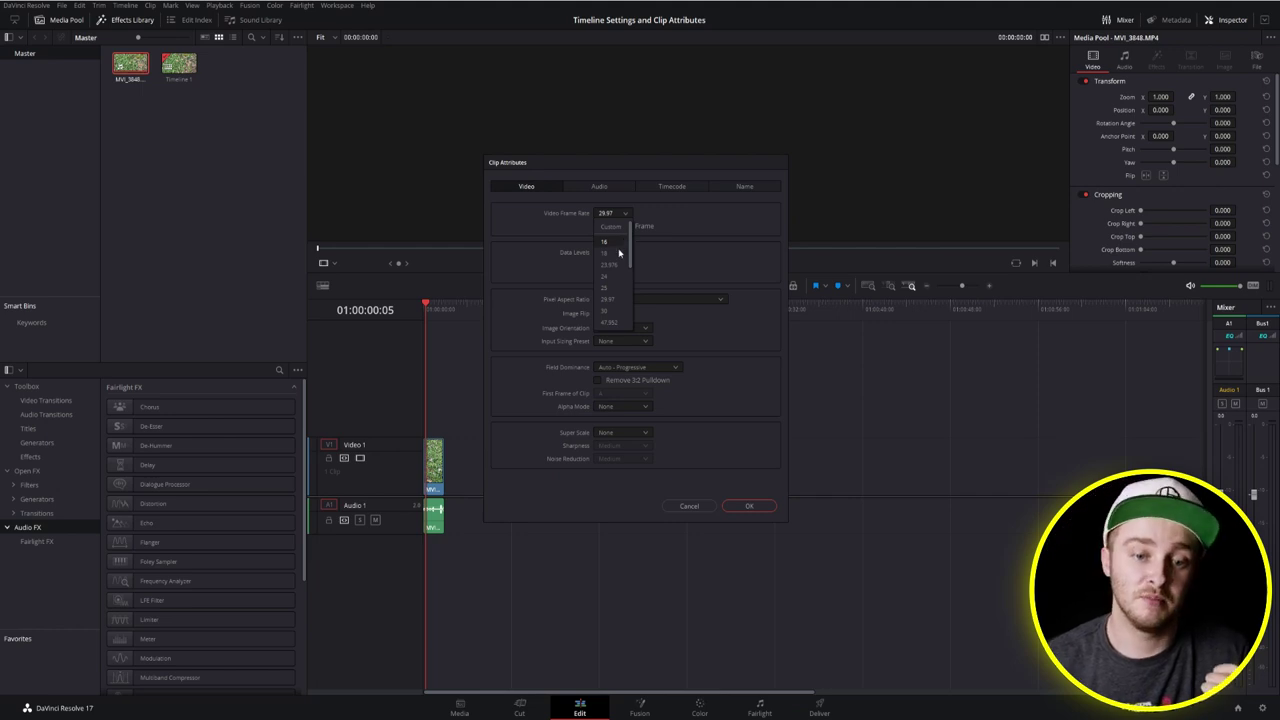
scroll(612, 262, "down", 3)
left_click(613, 285)
left_click(733, 505)
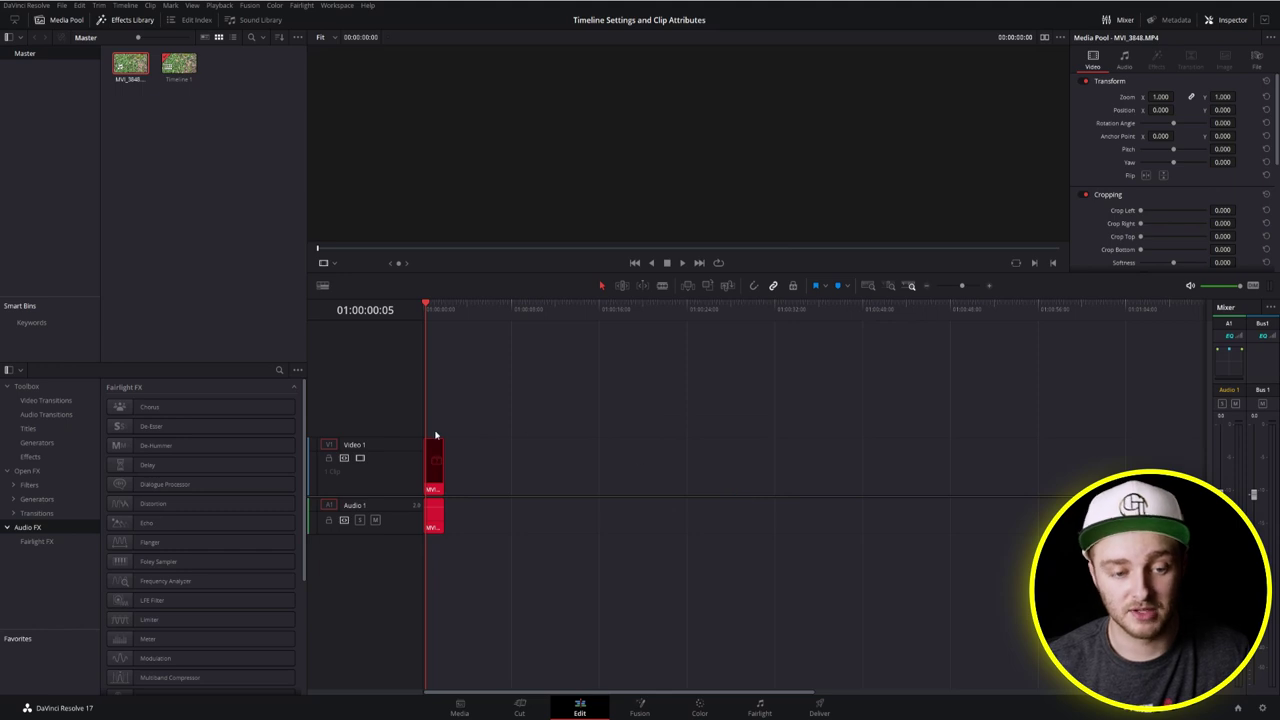
left_click_drag(437, 313, 434, 312)
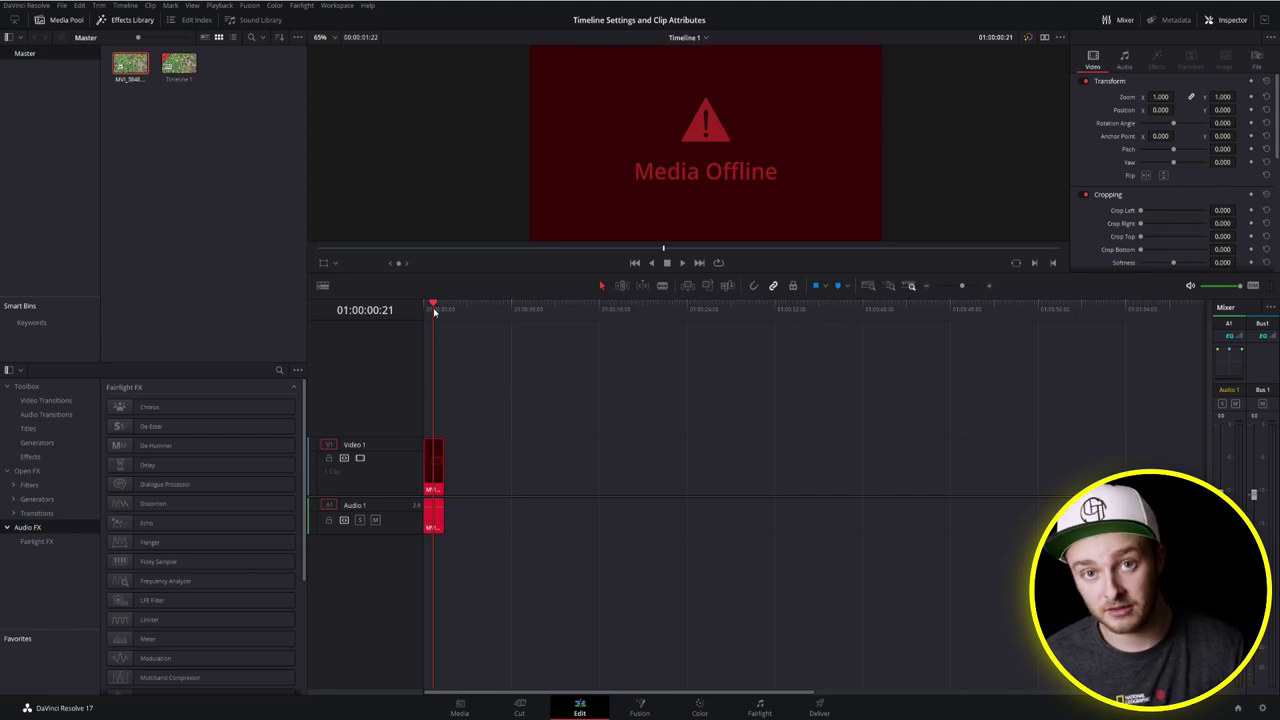
- Return the clip's frame rate to 24 so the timeline video plays again
left_click(128, 65)
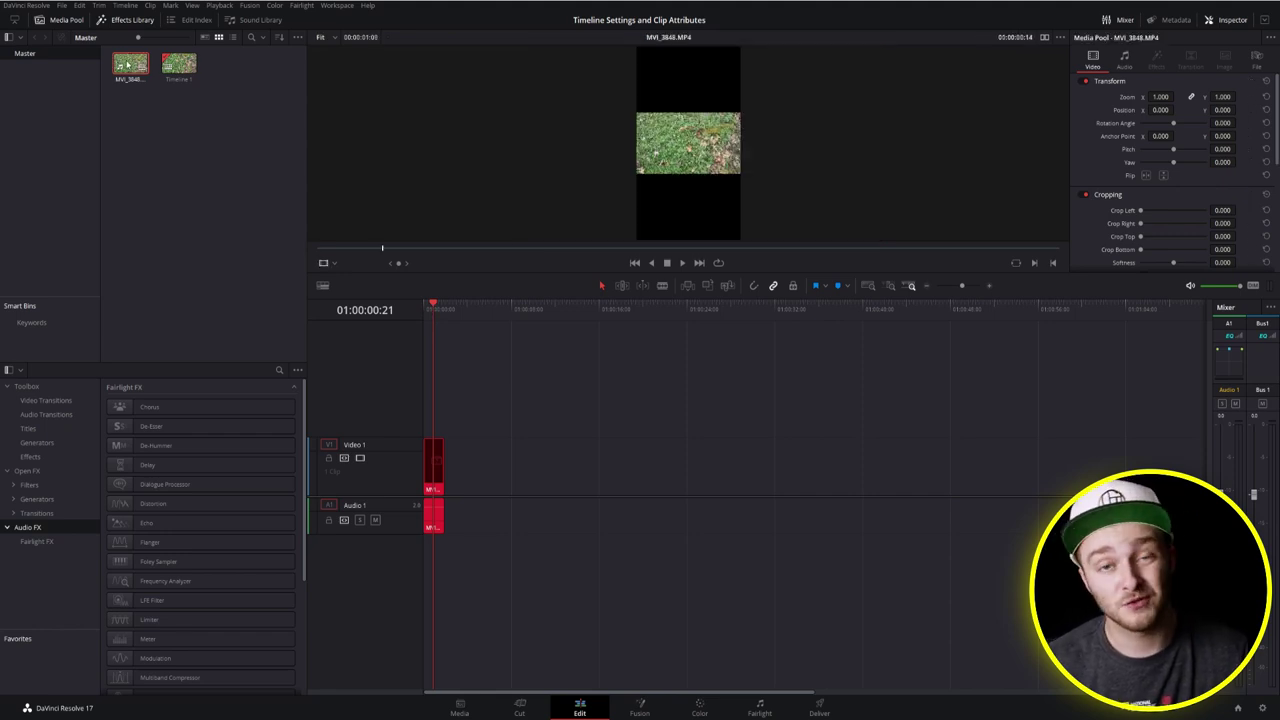
right_click(128, 65)
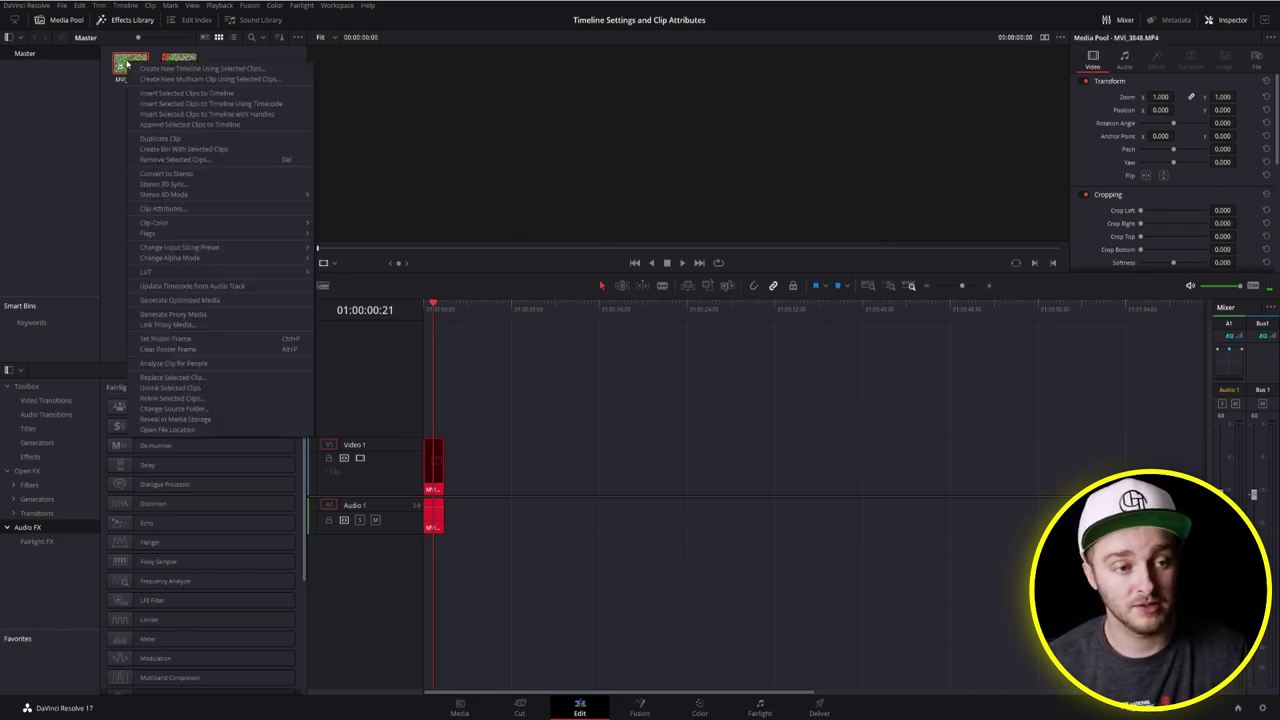
left_click(199, 210)
left_click(618, 213)
left_click(618, 250)
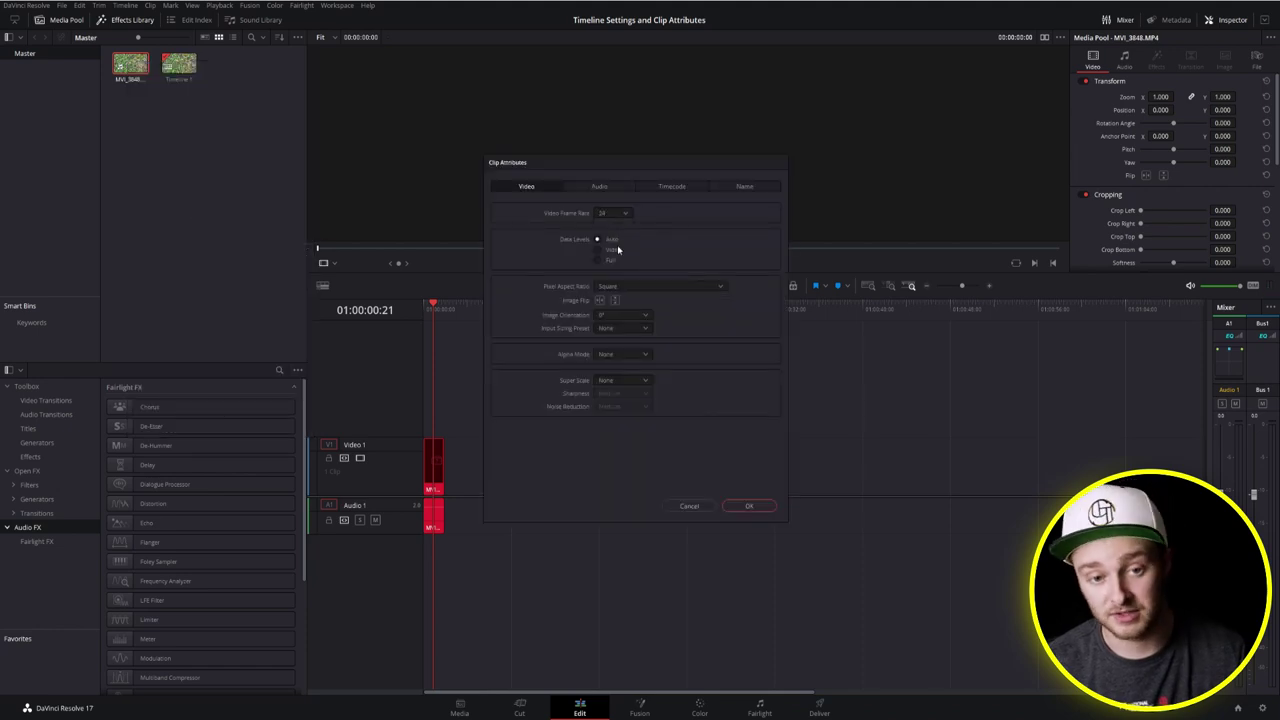
left_click(749, 505)
left_click(427, 310)
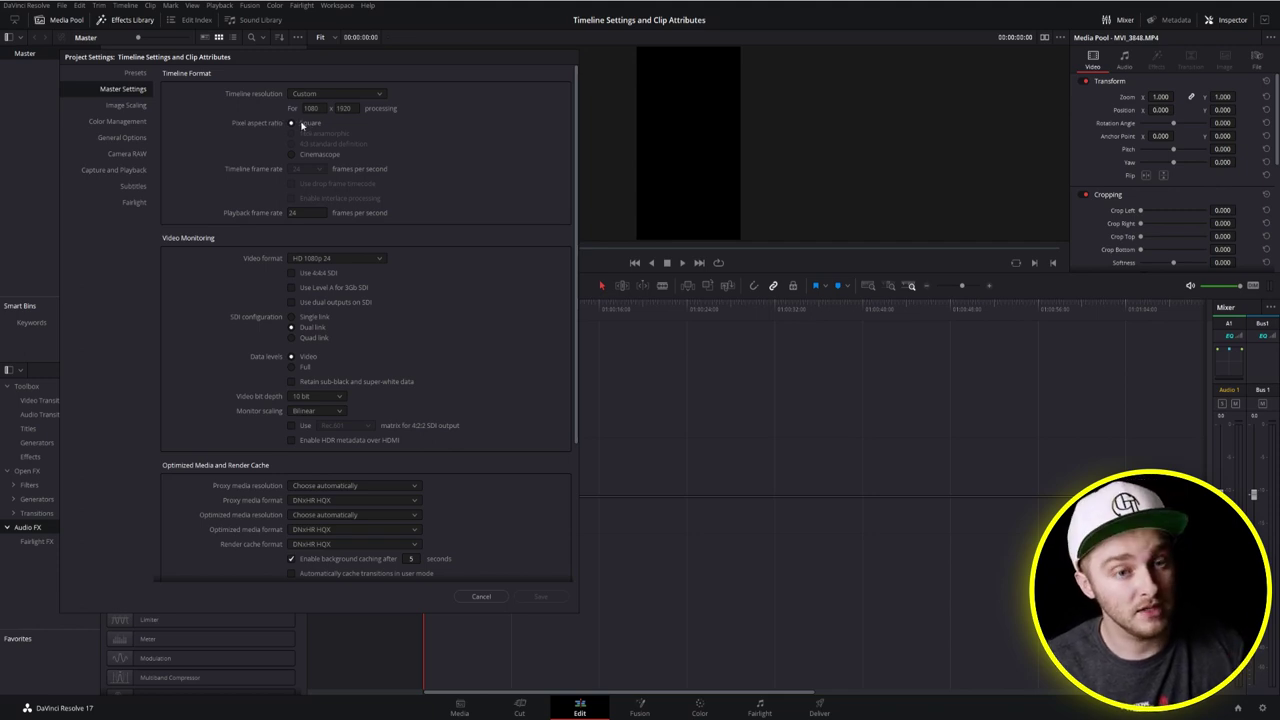
- Save Cinemascope pixel aspect ratio and preview the widened grass clip at 01:00:01:01
left_click(290, 155)
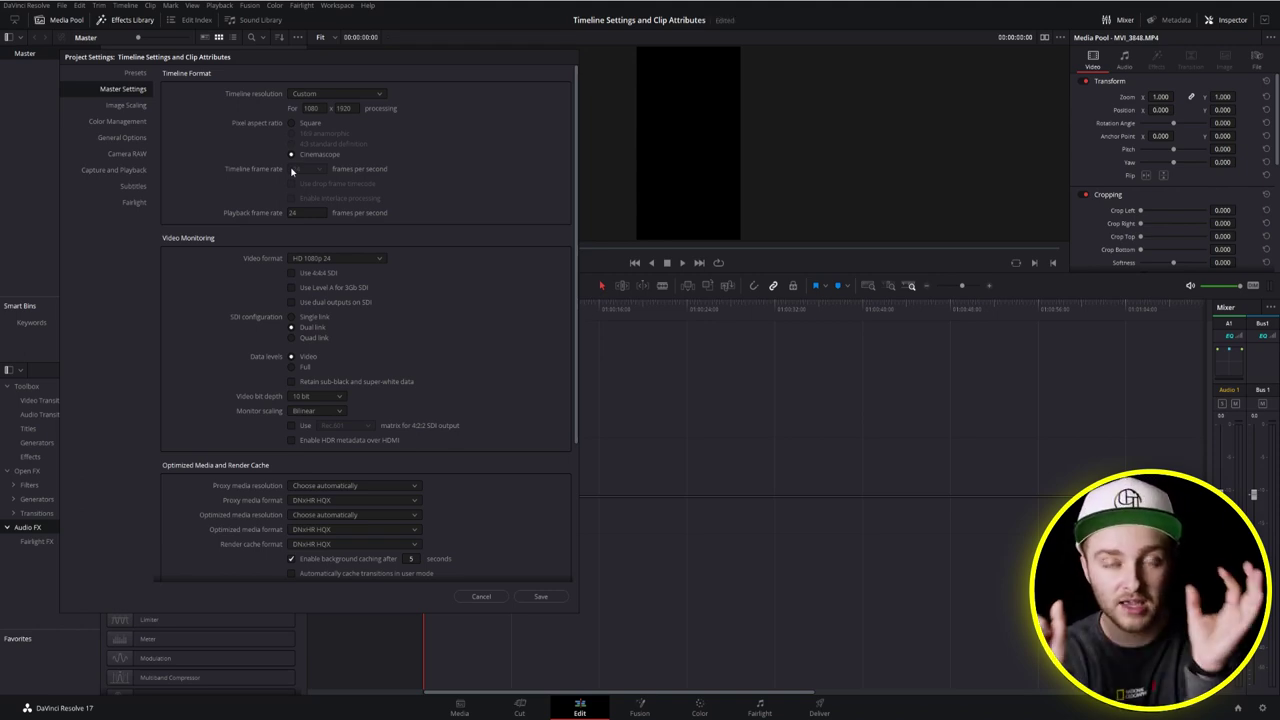
left_click(540, 596)
left_click(435, 323)
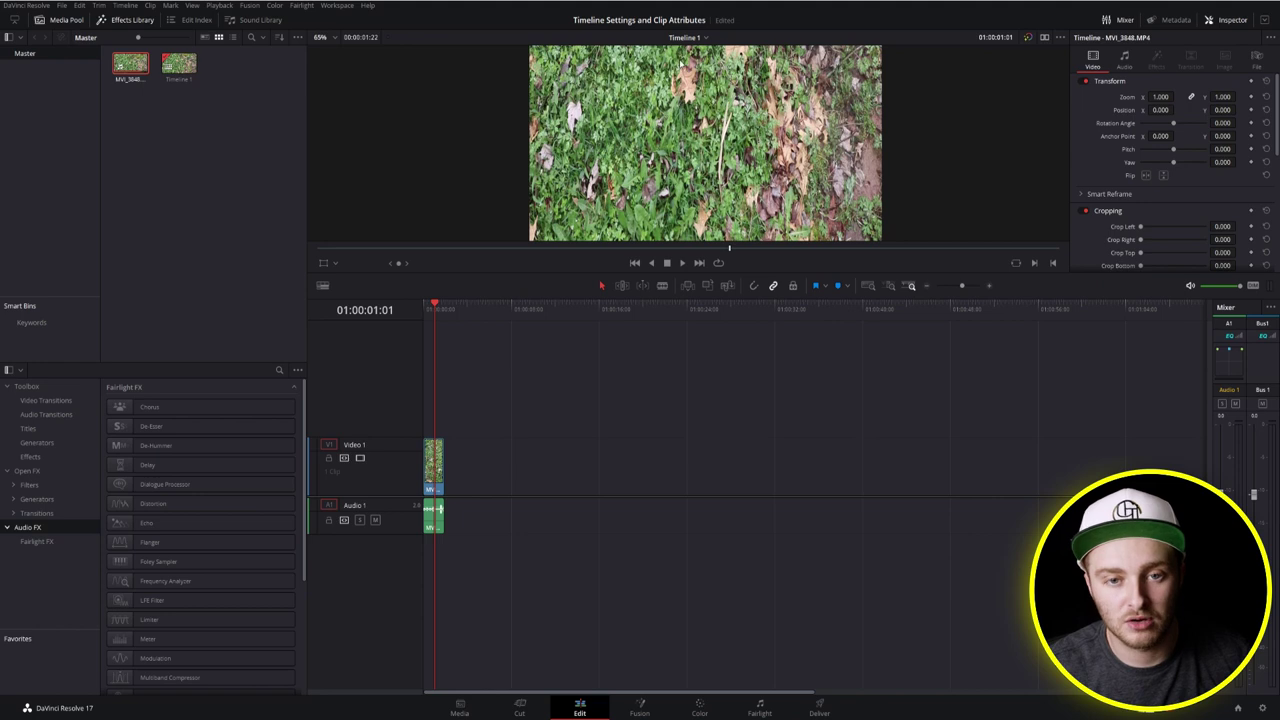
- Reopen Project Settings, switch pixel aspect ratio back to Square, and save
left_click(61, 5)
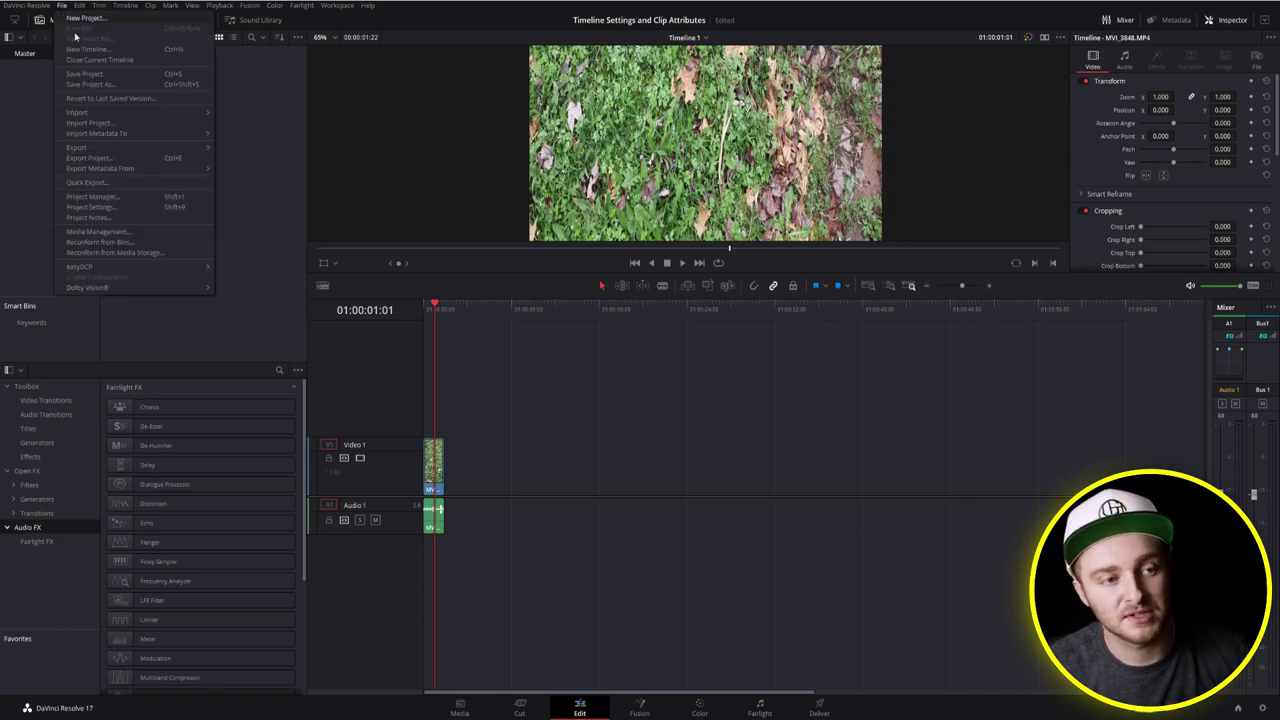
mouse_move(107, 170)
left_click(100, 207)
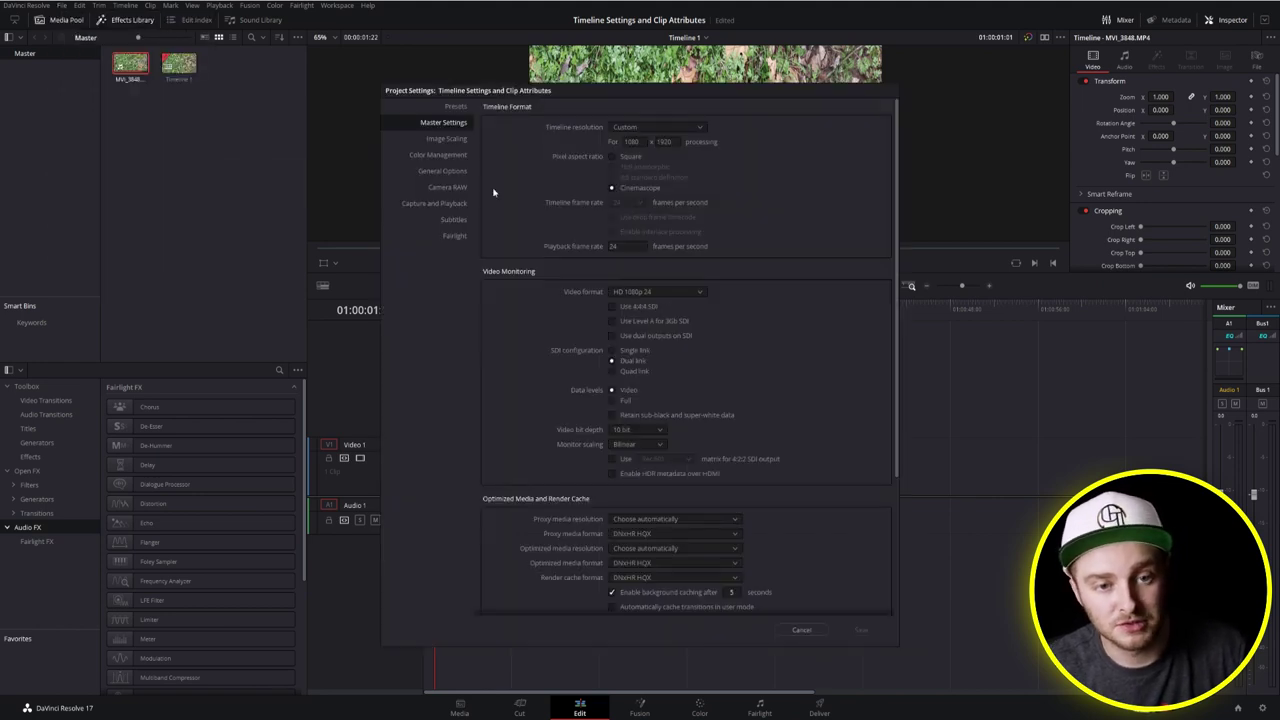
left_click(612, 157)
left_click_drag(633, 92, 268, 62)
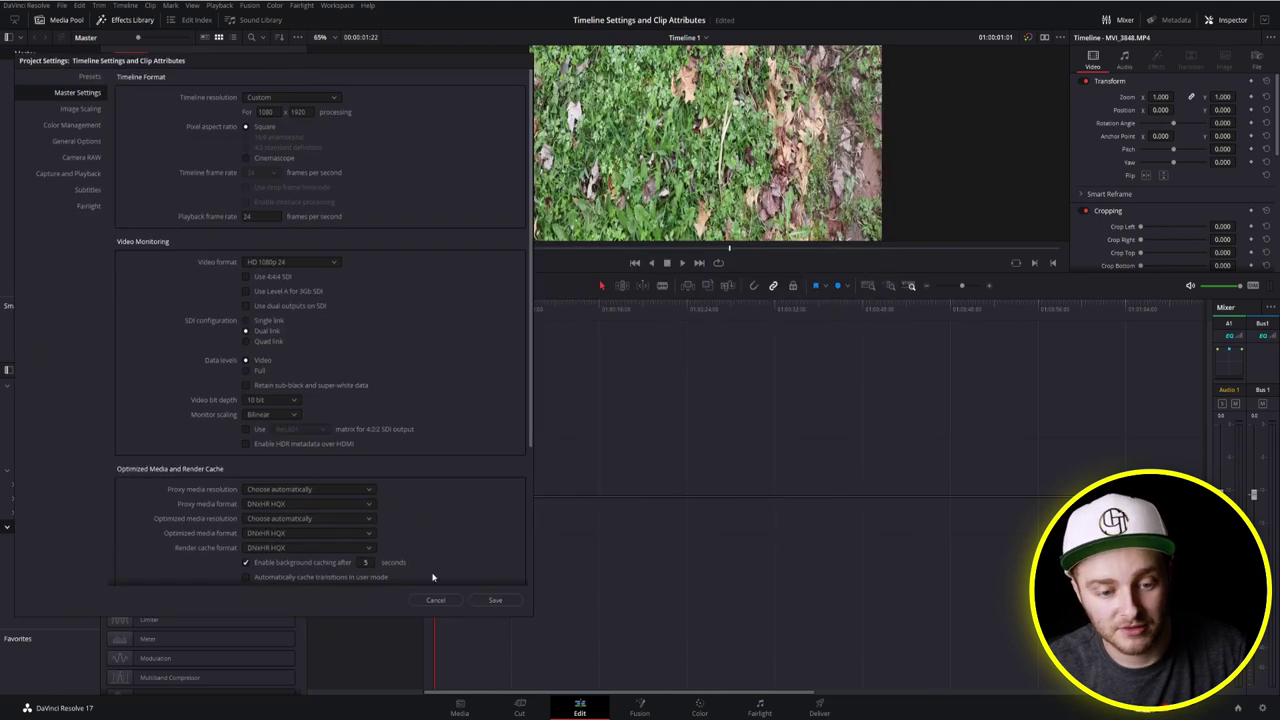
left_click(496, 602)
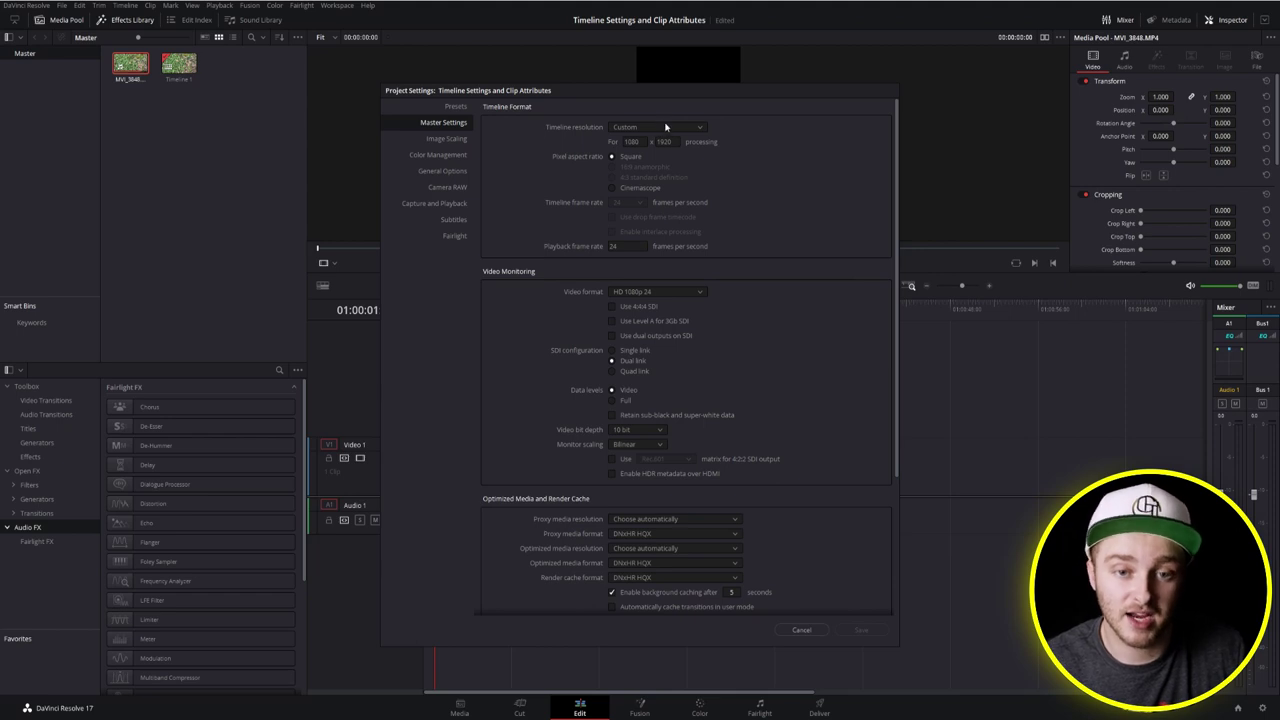
- Reposition the Project Settings window while reviewing the 1080 x 1920 Square, 24 fps settings
left_click_drag(739, 92, 451, 76)
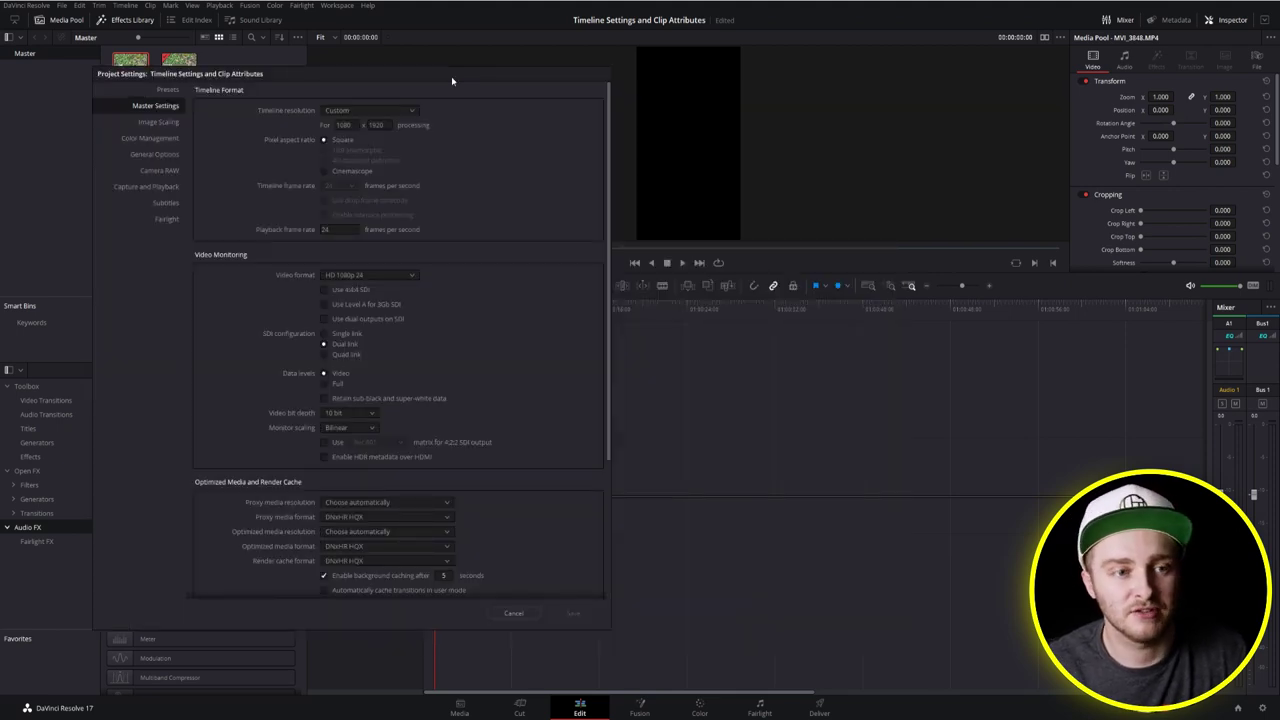
left_click_drag(429, 77, 342, 131)
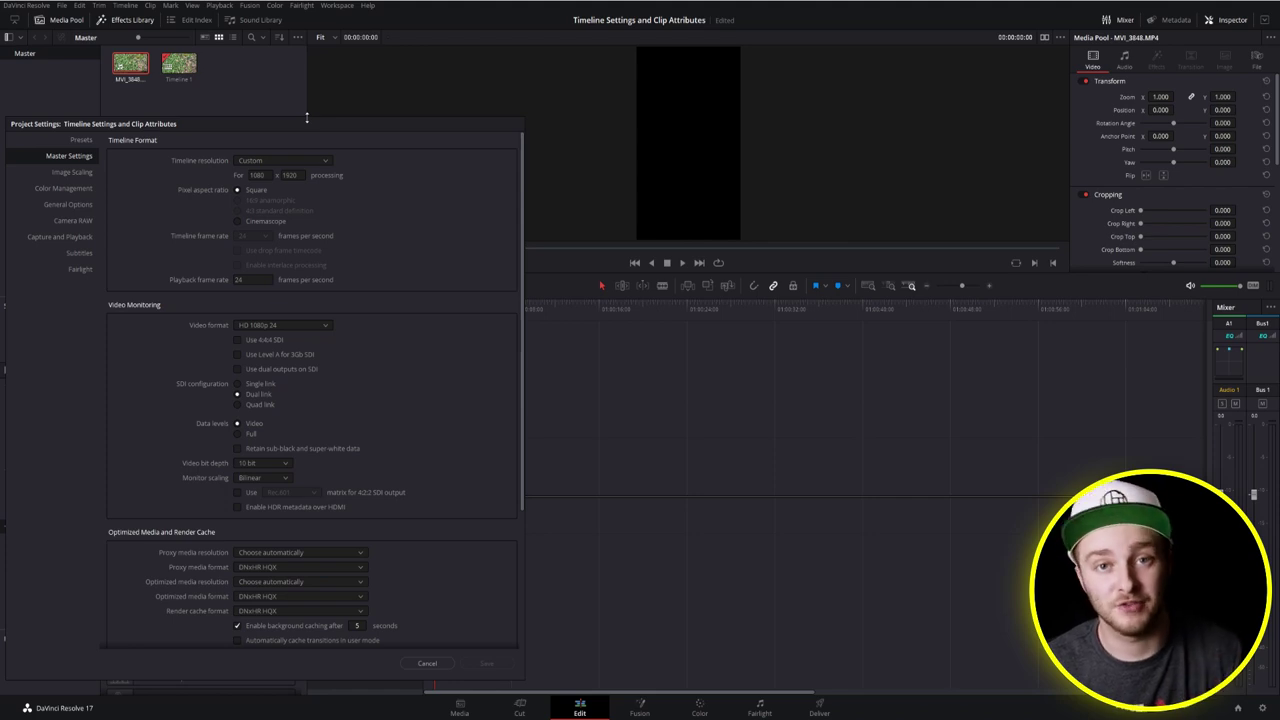
left_click_drag(306, 117, 399, 66)
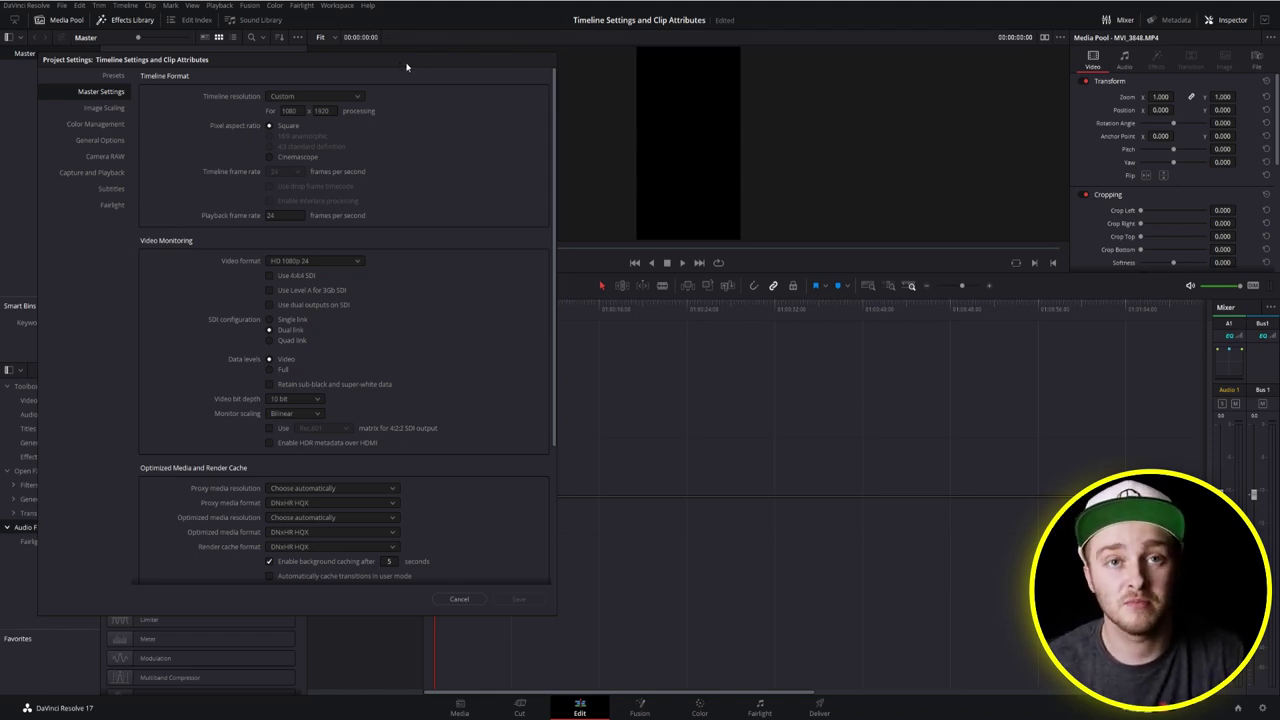
left_click_drag(406, 66, 401, 56)
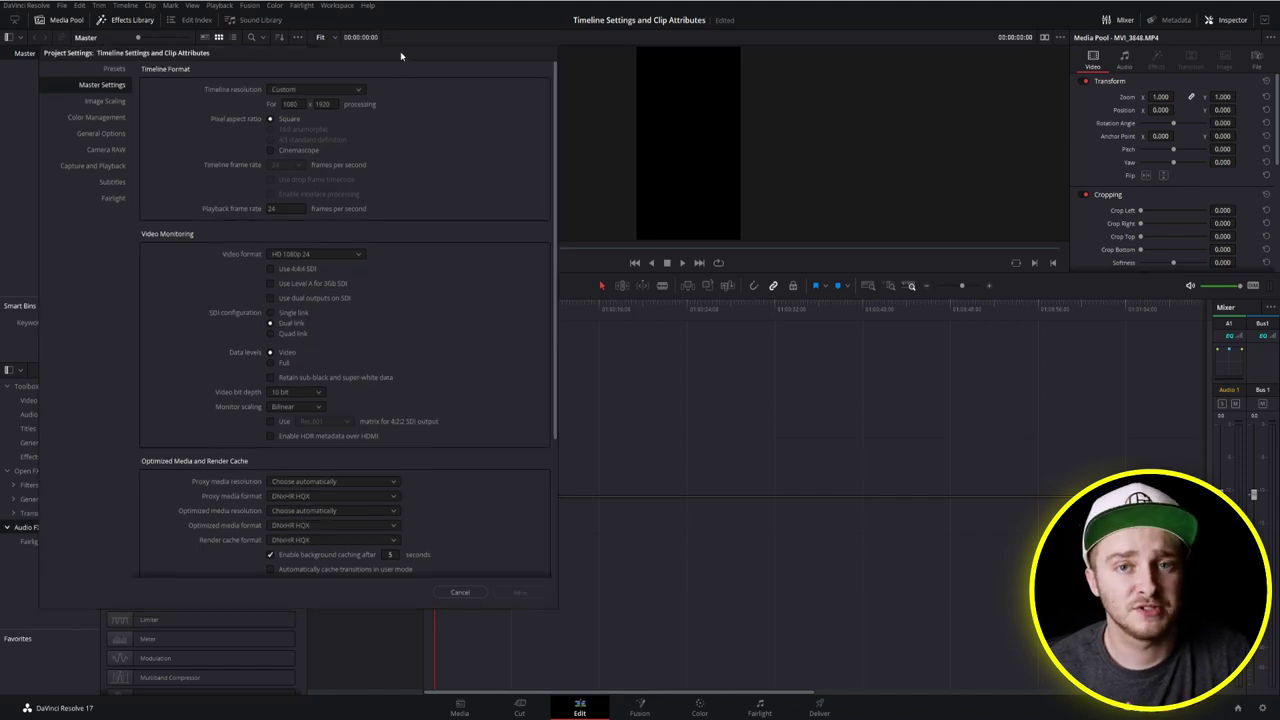